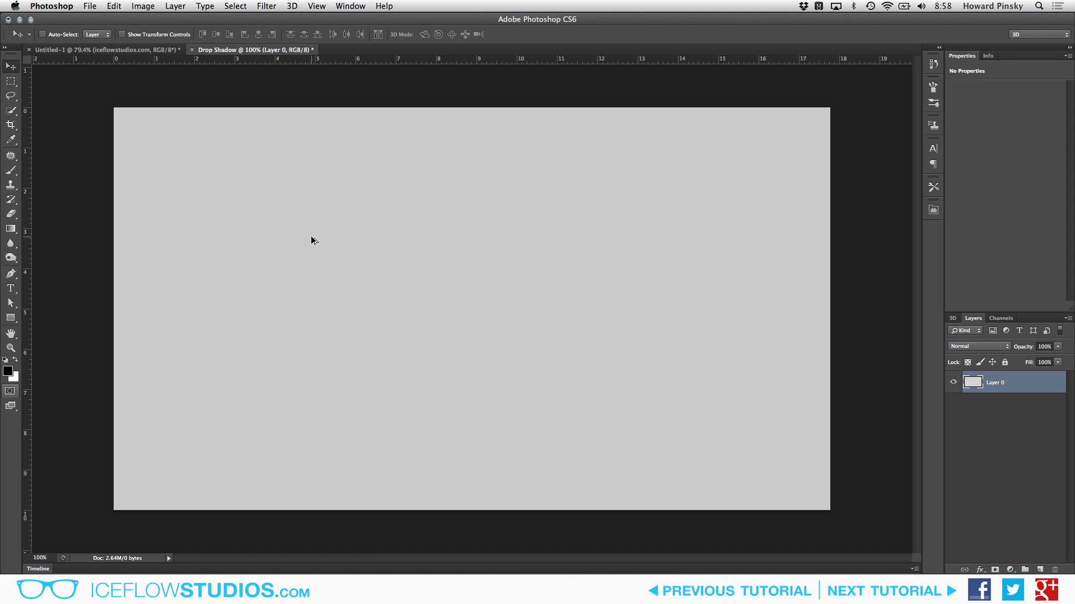
Step: Check the document's pixel dimensions and resolution without changing the image size
{"action": "key", "text": "super+alt+i"}
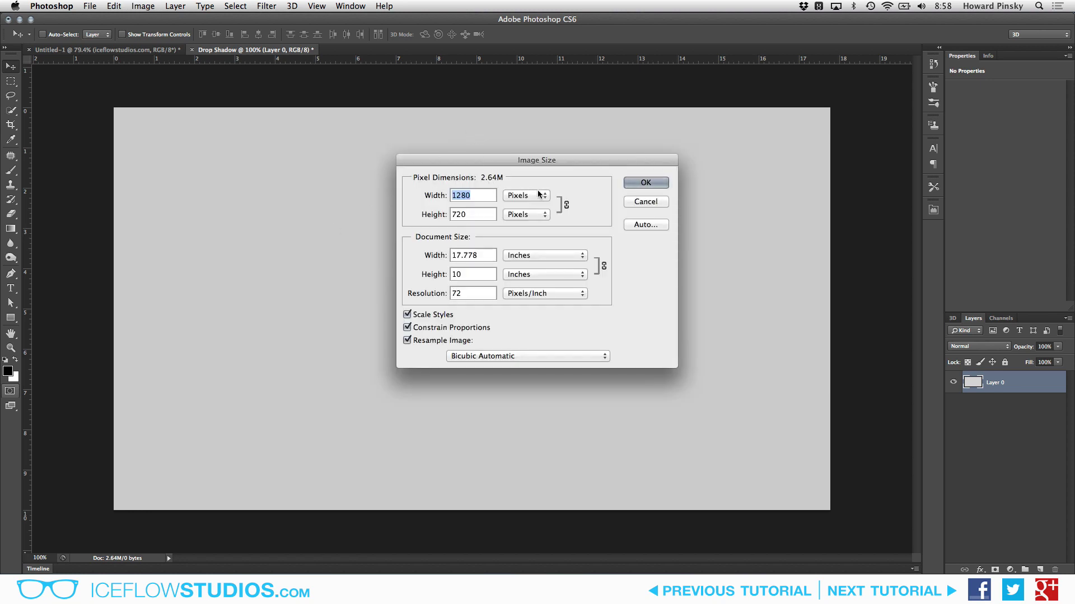
{"action": "left_click", "coordinate": [664, 202]}
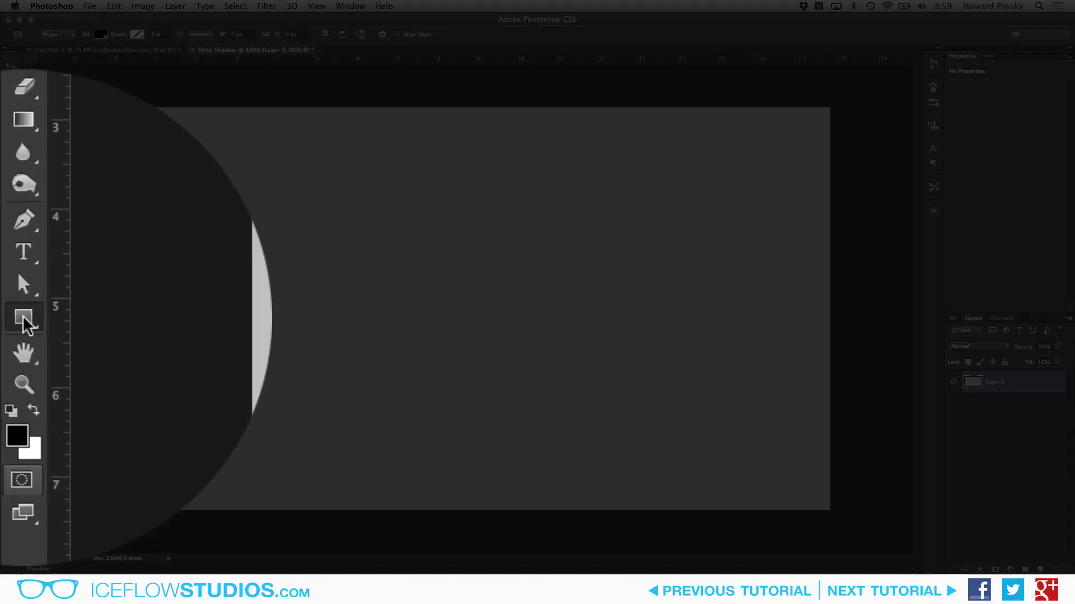
Step: Activate the Custom Shape tool and append the Shapes library to the available custom shapes
{"action": "left_click", "coordinate": [11, 318]}
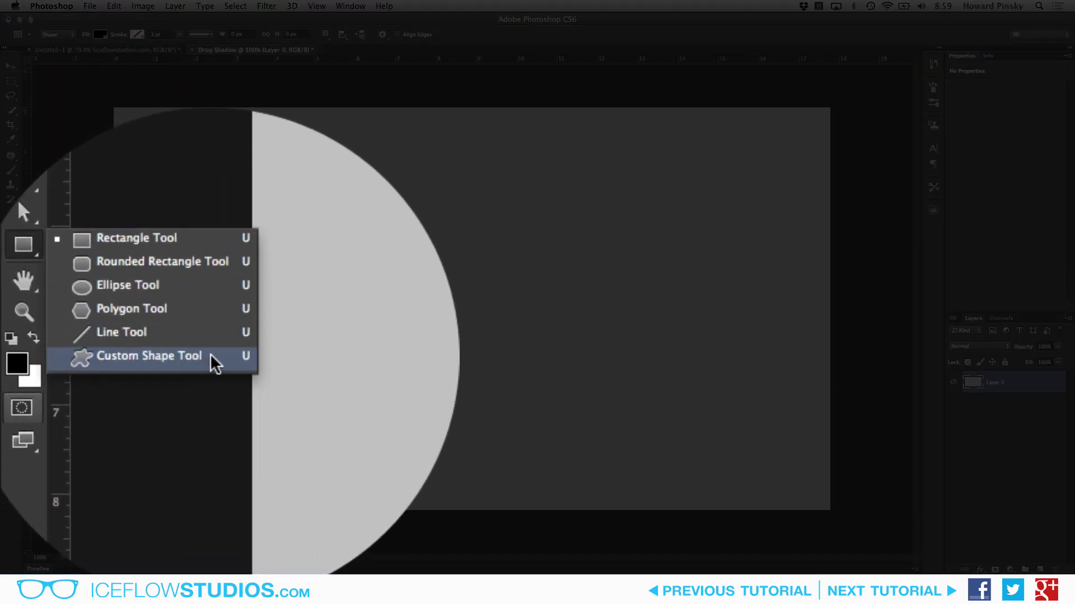
{"action": "left_click", "coordinate": [211, 356]}
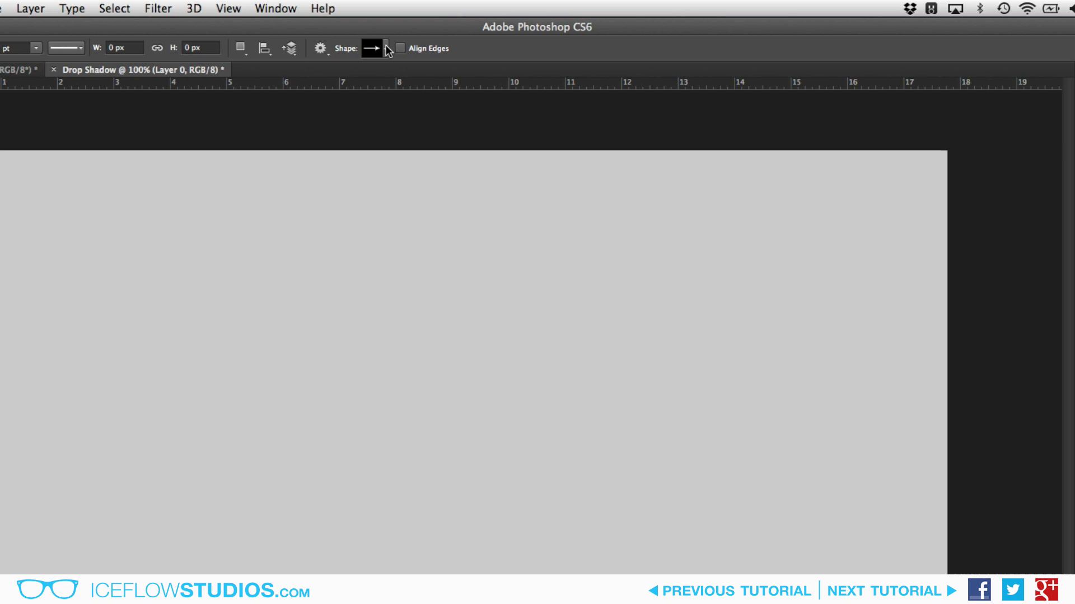
{"action": "left_click", "coordinate": [387, 49]}
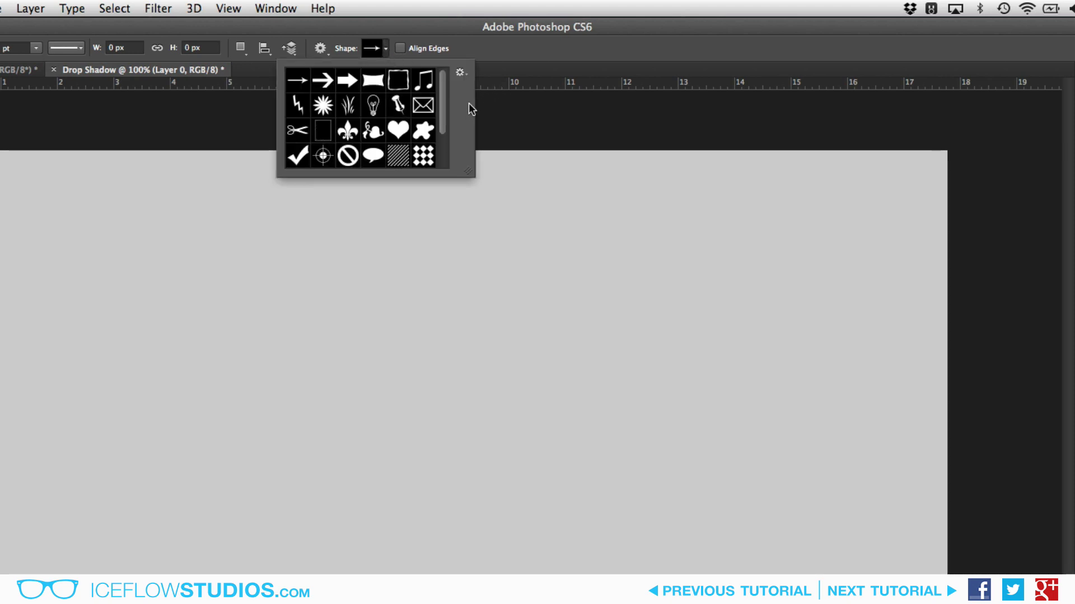
{"action": "mouse_move", "coordinate": [442, 93]}
{"action": "left_mouse_down"}
{"action": "mouse_move", "coordinate": [446, 137]}
{"action": "mouse_move", "coordinate": [442, 85]}
{"action": "left_mouse_up"}
{"action": "left_click", "coordinate": [459, 73]}
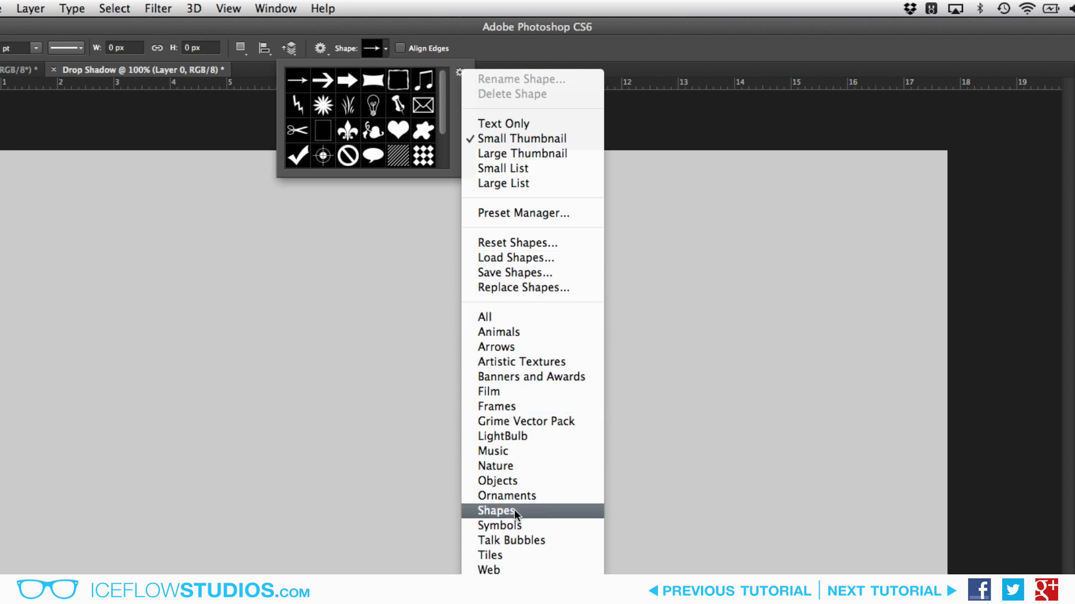
{"action": "left_click", "coordinate": [559, 511]}
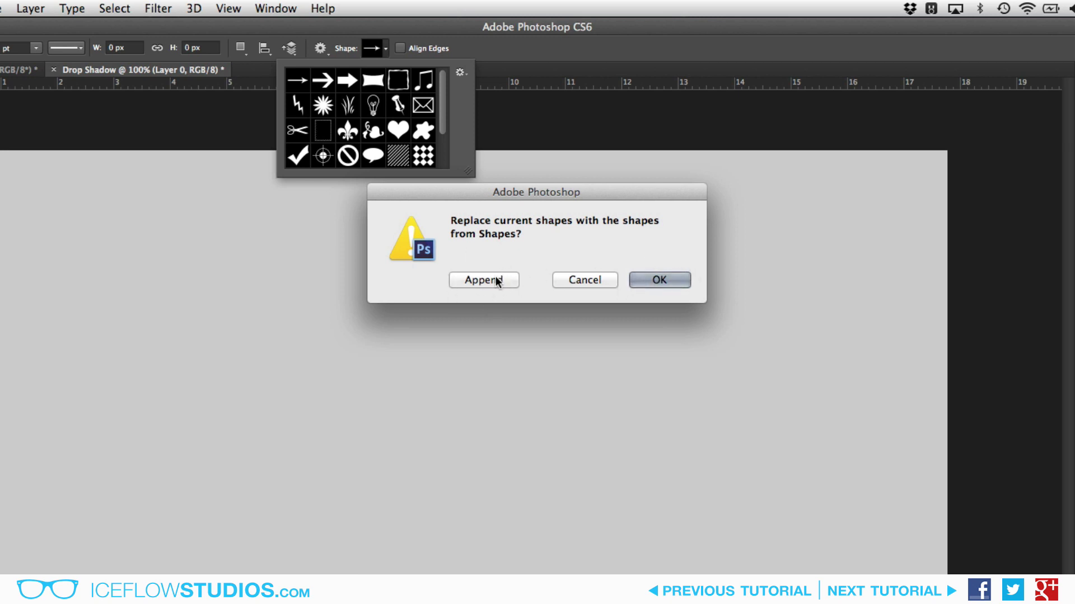
{"action": "left_click", "coordinate": [496, 280]}
Step: Draw a black Circle Frame ring about 628 px in diameter and move it towards the left side of the canvas
{"action": "left_click_drag", "start_coordinate": [442, 86], "coordinate": [380, 153]}
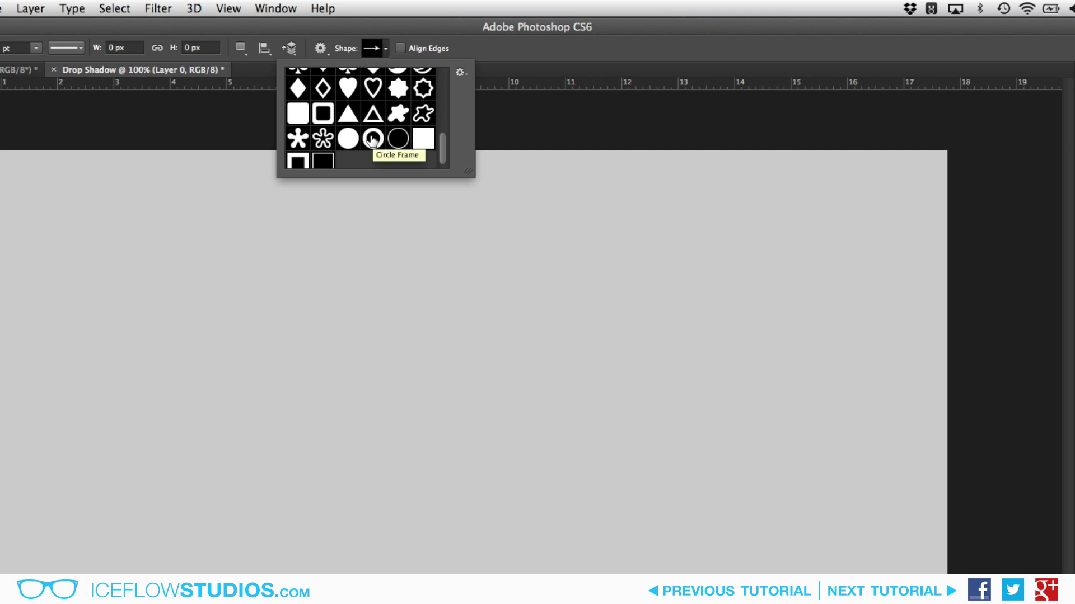
{"action": "left_click", "coordinate": [373, 139]}
{"action": "left_click", "coordinate": [216, 206]}
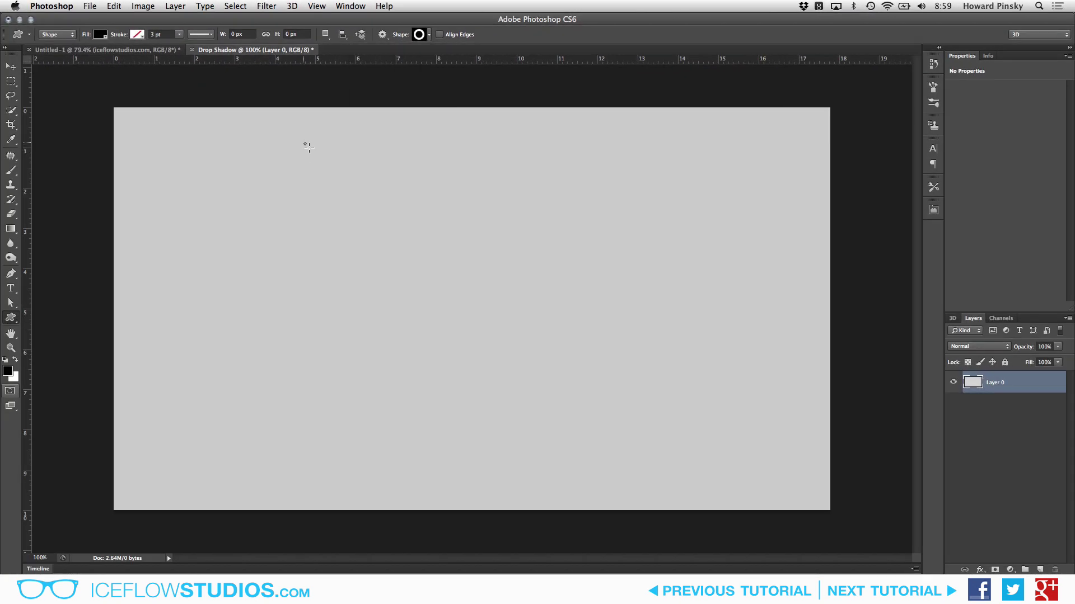
{"action": "left_click_drag", "start_coordinate": [309, 148], "coordinate": [713, 492]}
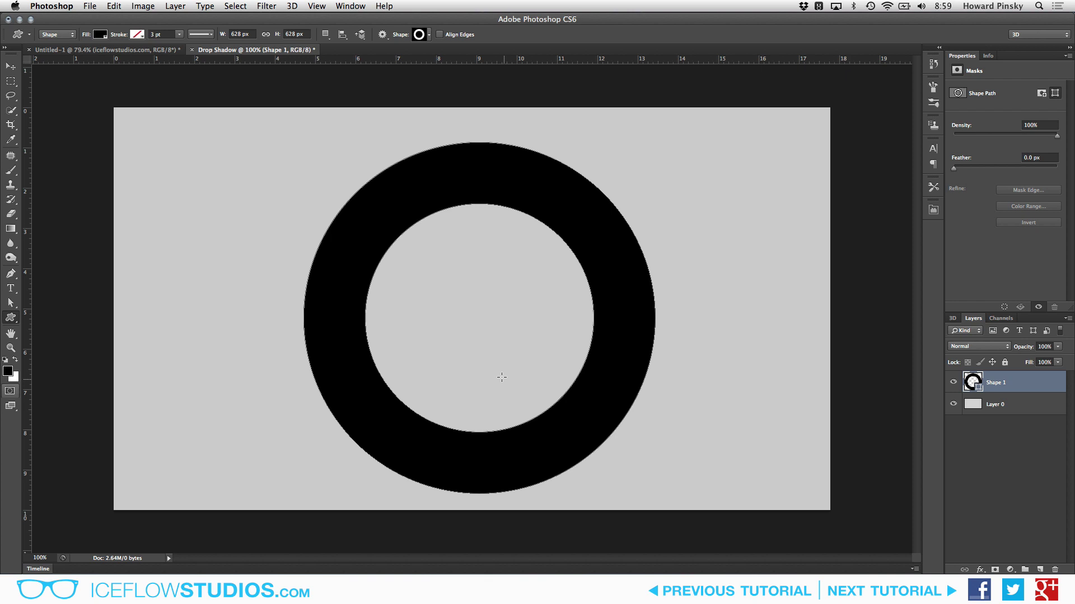
{"action": "key", "text": "v"}
{"action": "left_click_drag", "start_coordinate": [504, 344], "coordinate": [397, 339]}
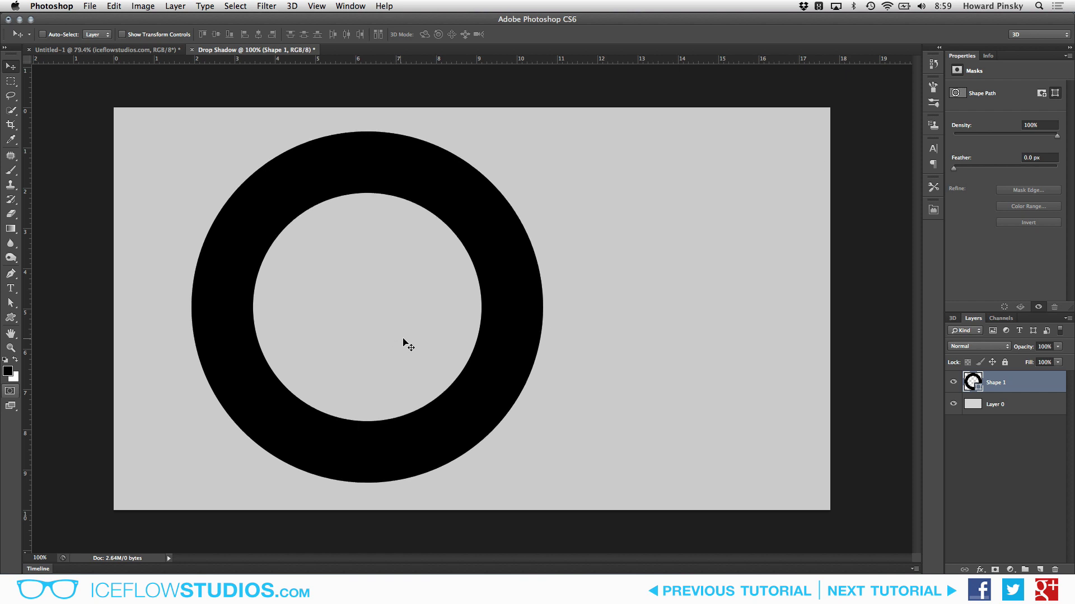
Step: Add a Gradient Overlay layer style to the ring's shape layer and set the gradient style to Angle
{"action": "double_click", "coordinate": [1026, 384]}
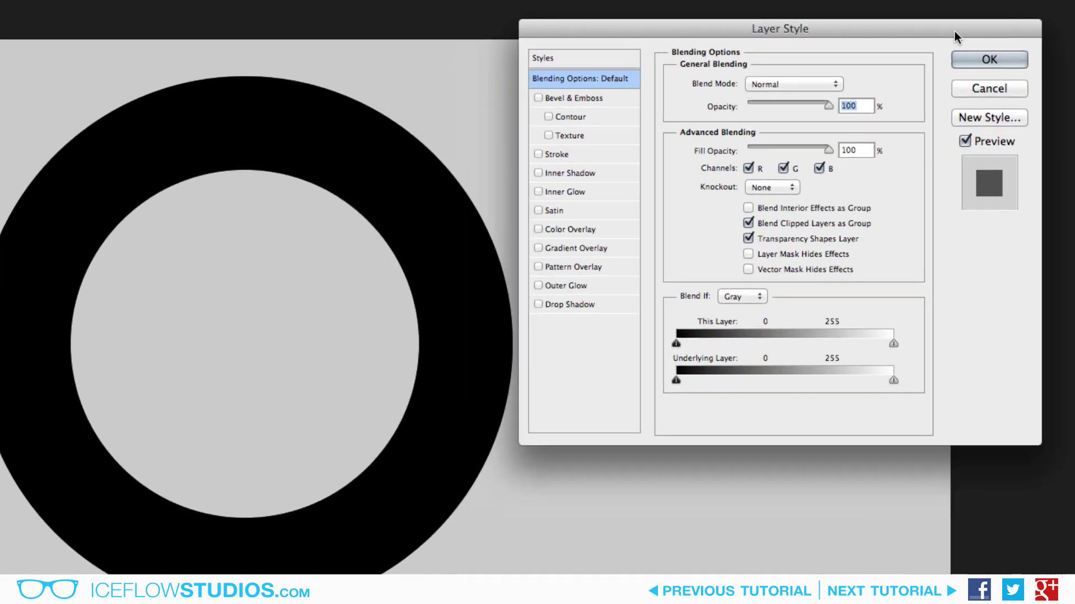
{"action": "left_click", "coordinate": [598, 248]}
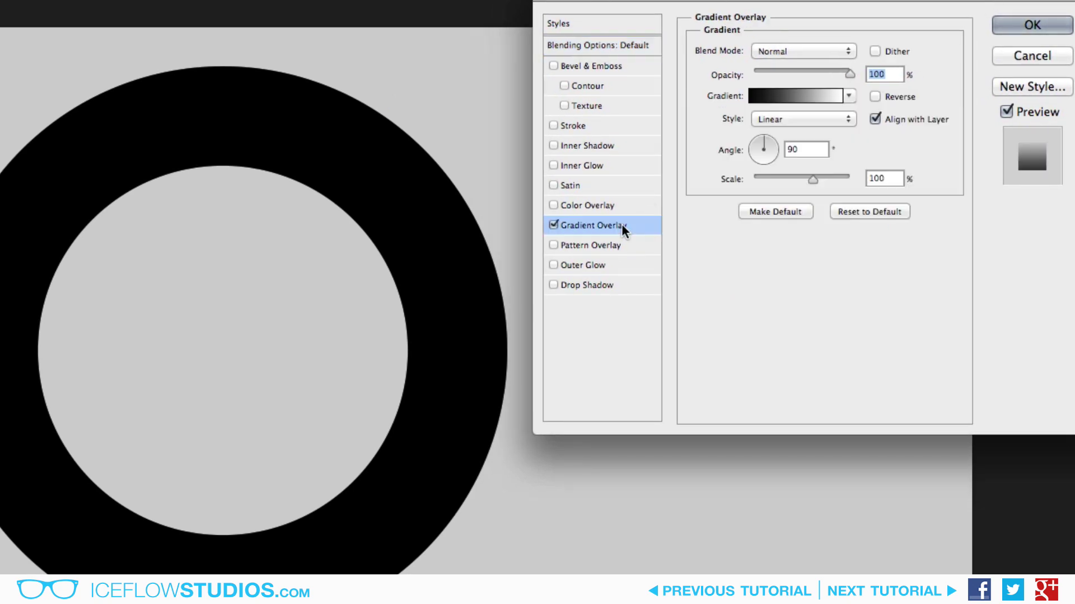
{"action": "left_click", "coordinate": [400, 294]}
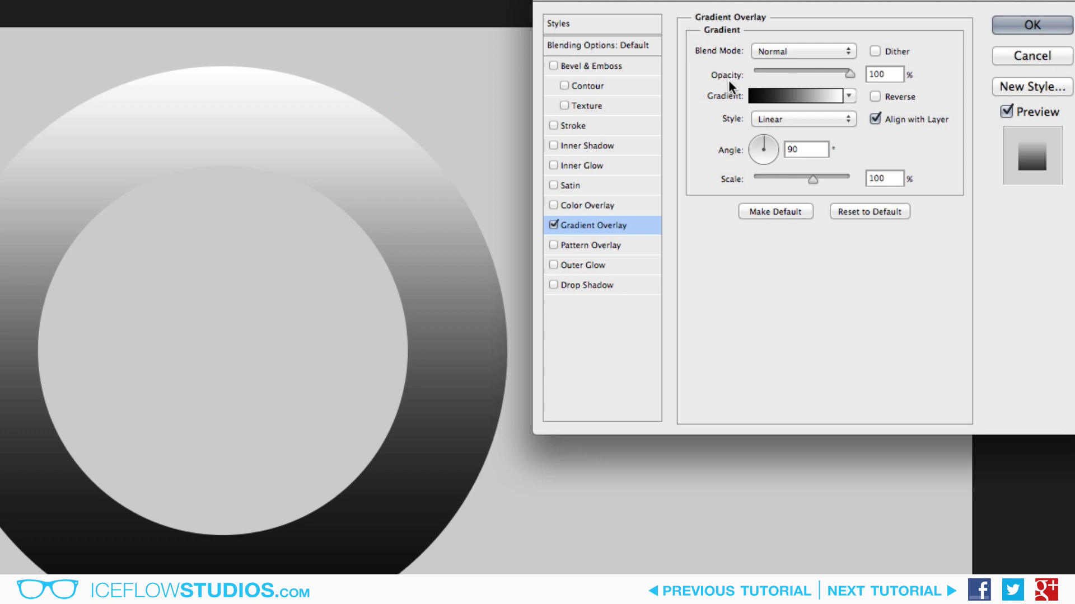
{"action": "left_click", "coordinate": [787, 119]}
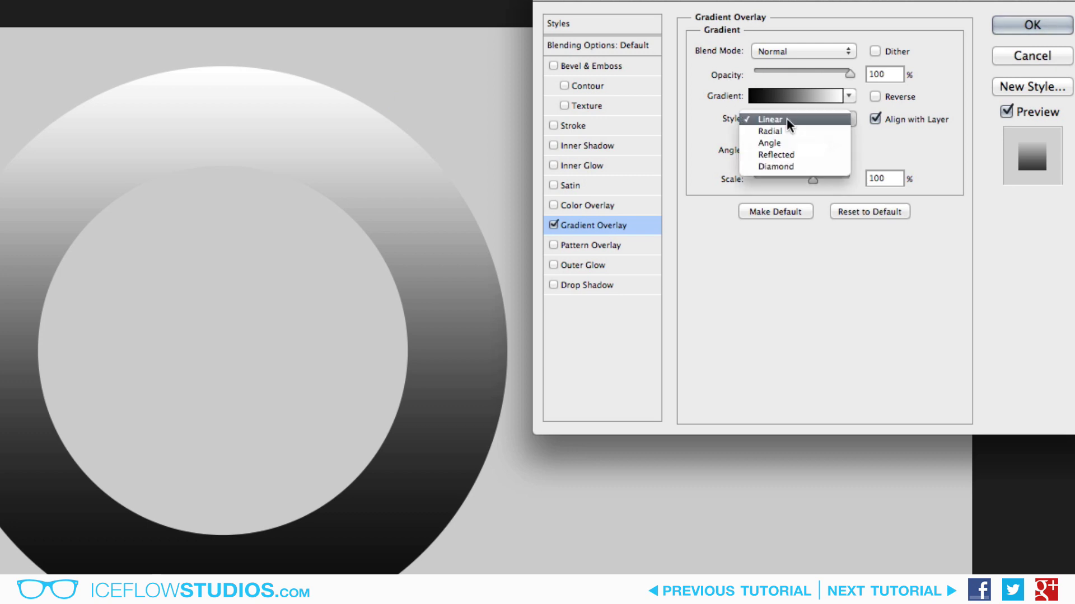
{"action": "left_click", "coordinate": [800, 140]}
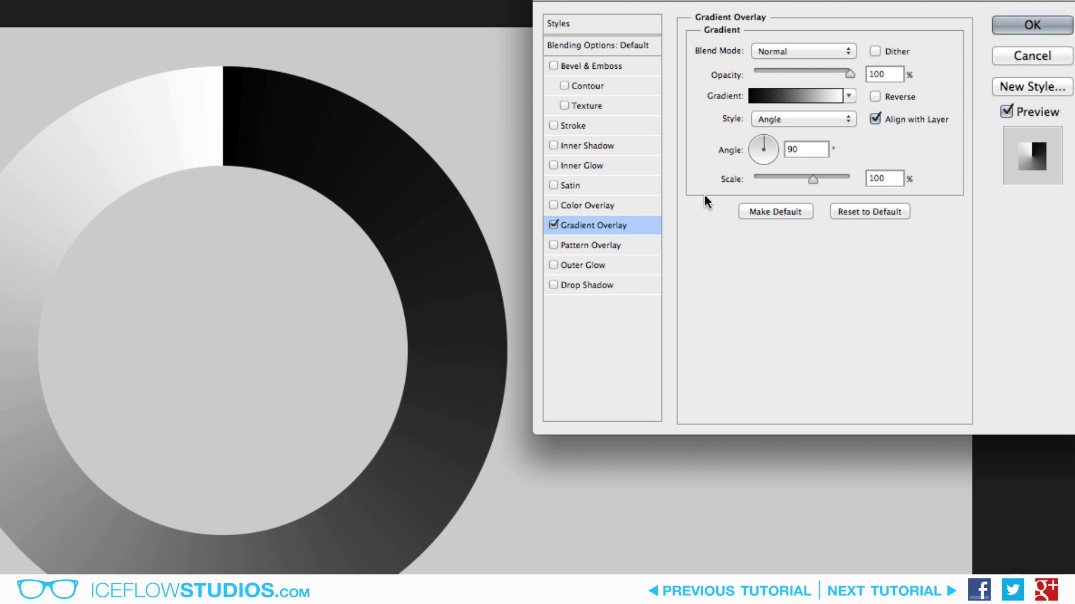
Step: Edit the overlay's black-to-white gradient by adding two white colour stops at 30% and 40%
{"action": "left_click", "coordinate": [780, 95]}
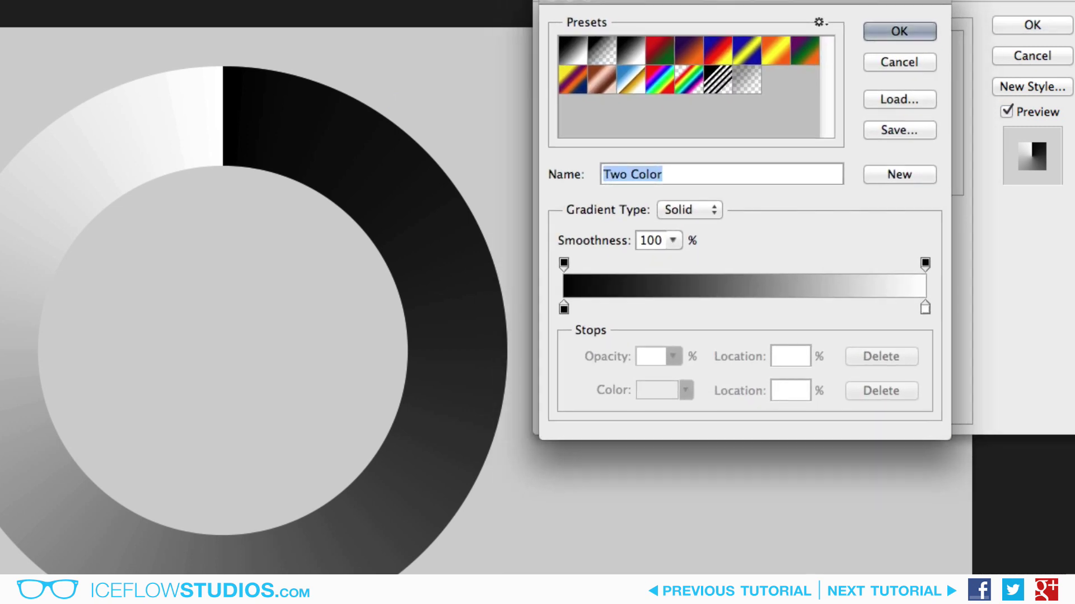
{"action": "left_click", "coordinate": [562, 309]}
{"action": "left_click", "coordinate": [922, 308]}
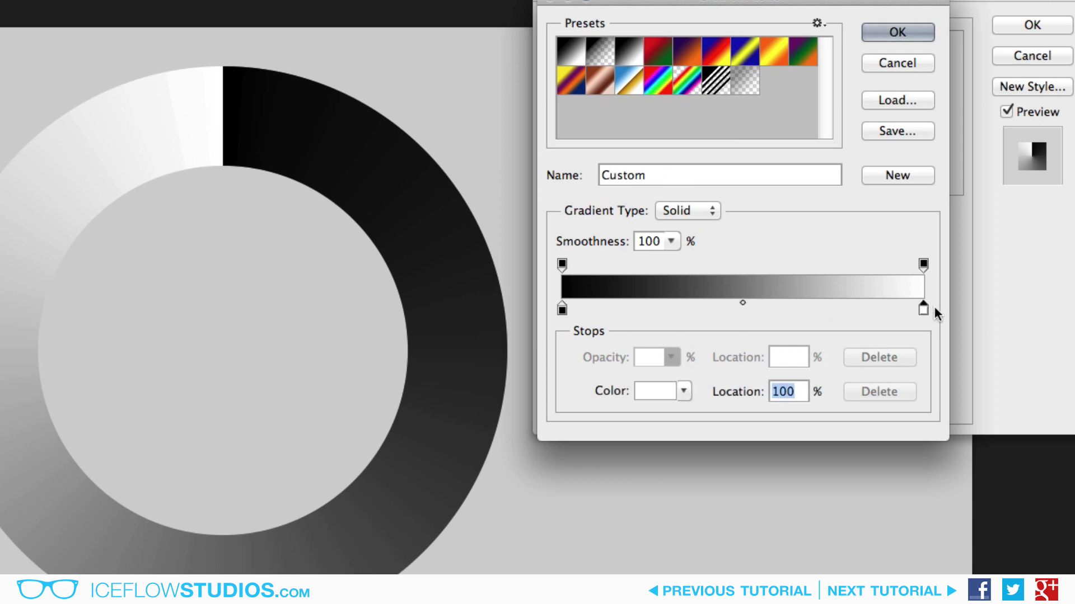
{"action": "left_click", "coordinate": [634, 309]}
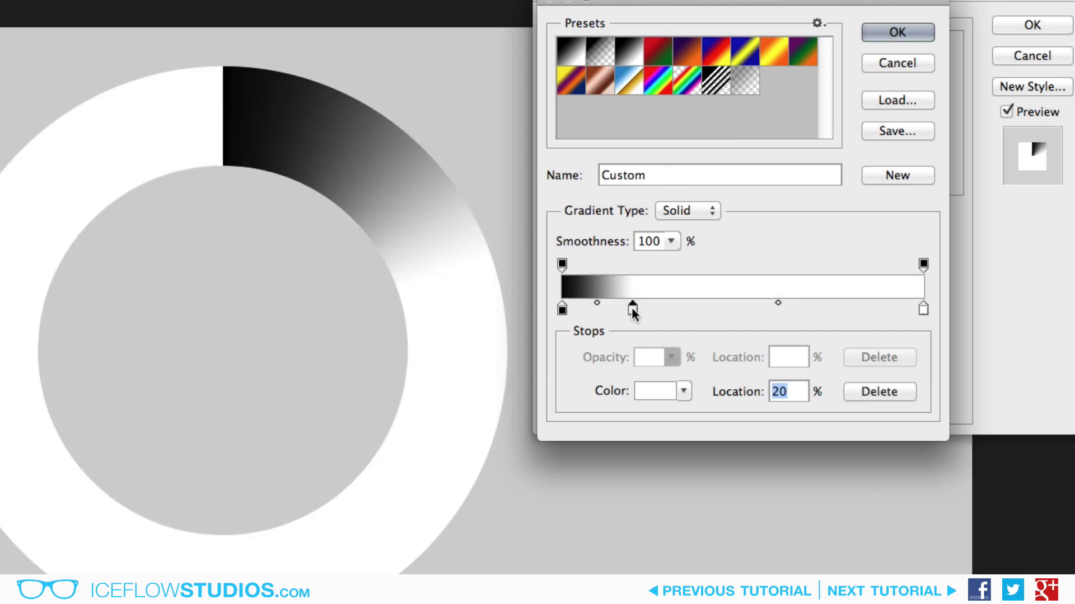
{"action": "left_click_drag", "start_coordinate": [632, 309], "coordinate": [670, 307]}
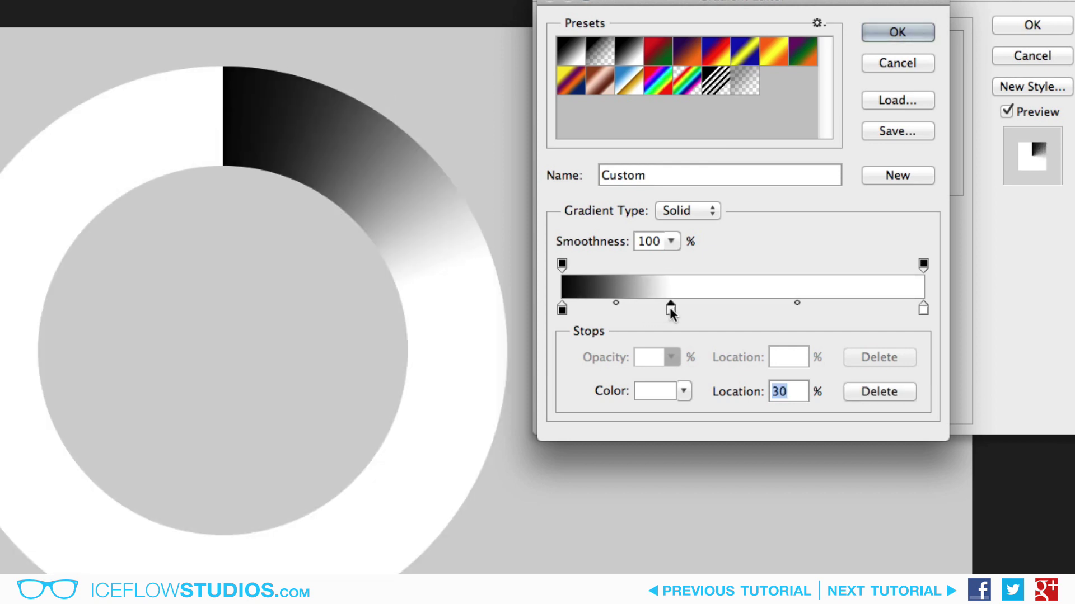
{"action": "left_click", "coordinate": [704, 309]}
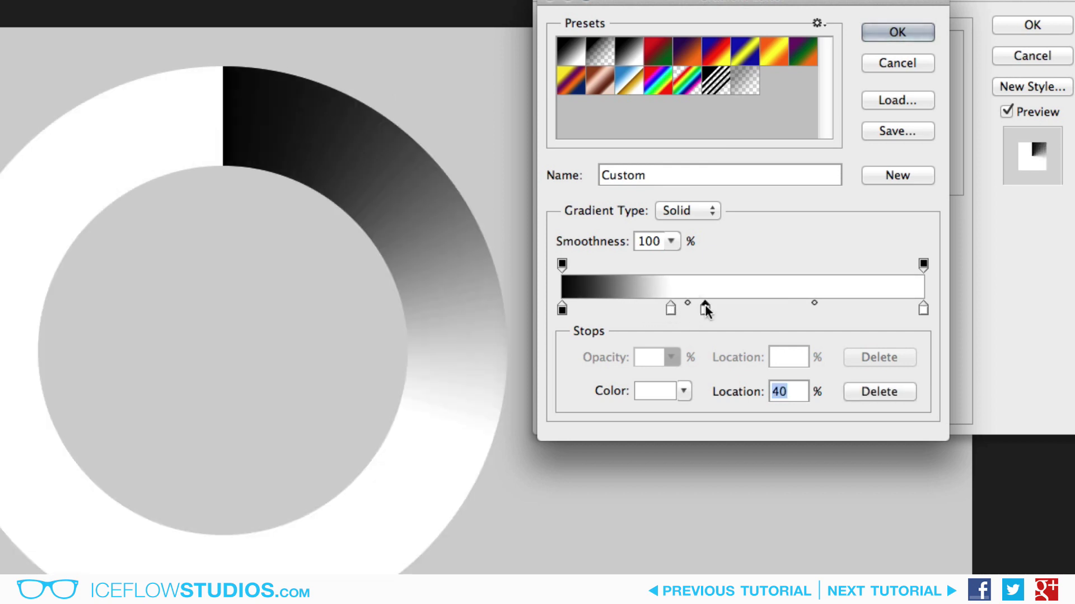
Step: Change the gradient's 30% colour stop to bright blue, 00baff
{"action": "left_click", "coordinate": [670, 308]}
{"action": "left_click", "coordinate": [654, 397]}
{"action": "left_click_drag", "start_coordinate": [685, 239], "coordinate": [784, 71]}
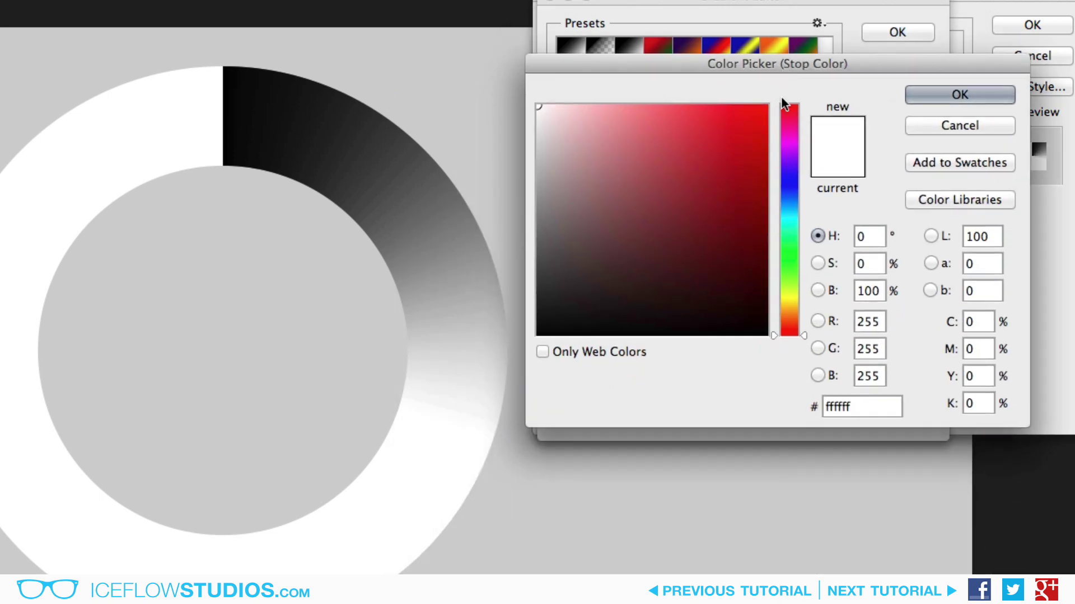
{"action": "left_click", "coordinate": [790, 205]}
{"action": "left_click", "coordinate": [766, 106]}
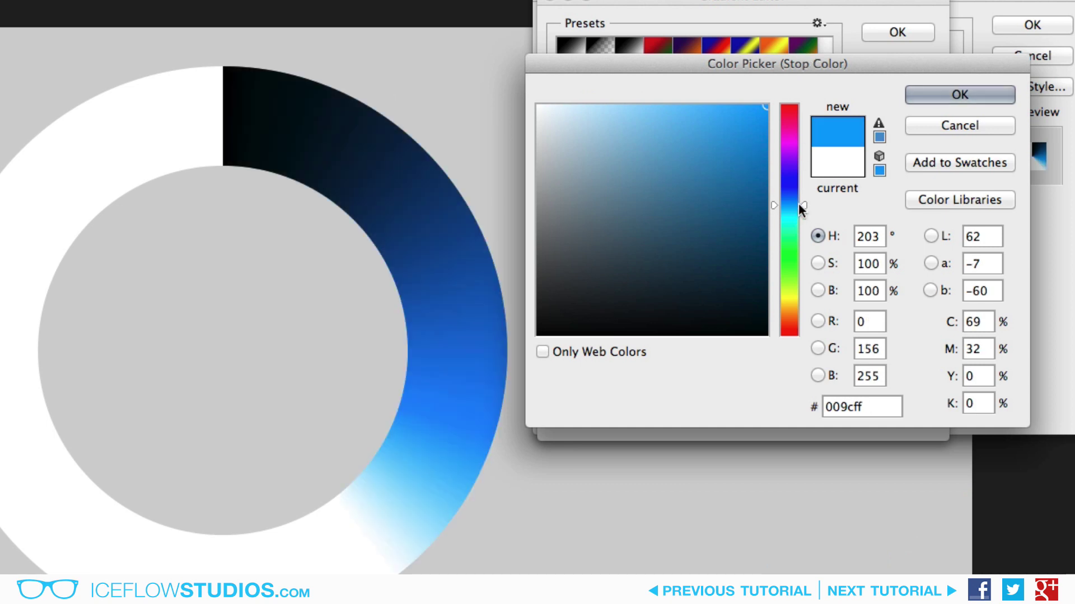
{"action": "left_click_drag", "start_coordinate": [802, 205], "coordinate": [803, 210]}
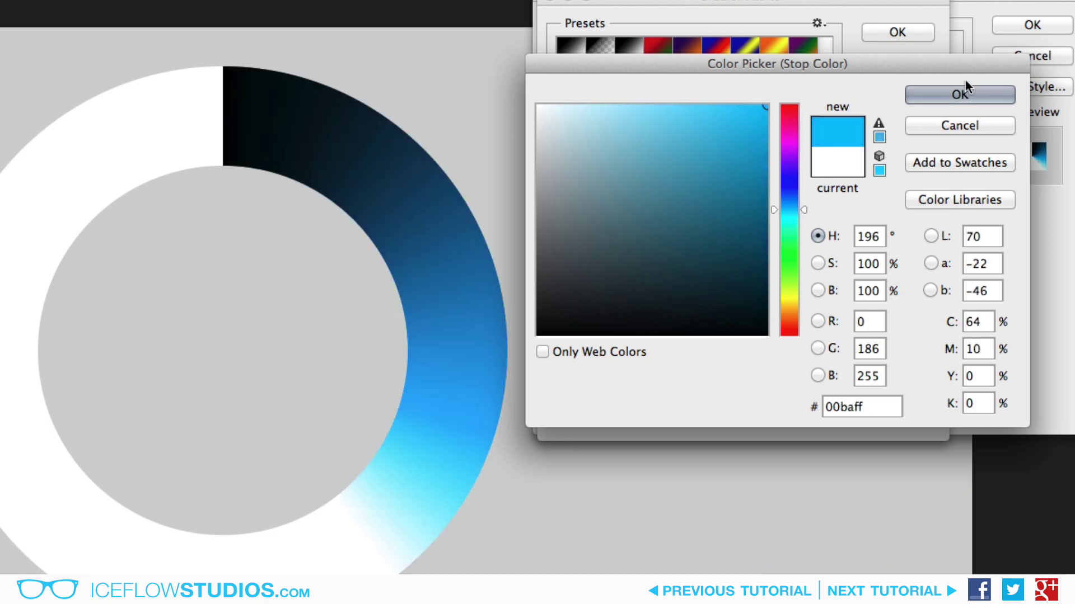
{"action": "left_click", "coordinate": [955, 96]}
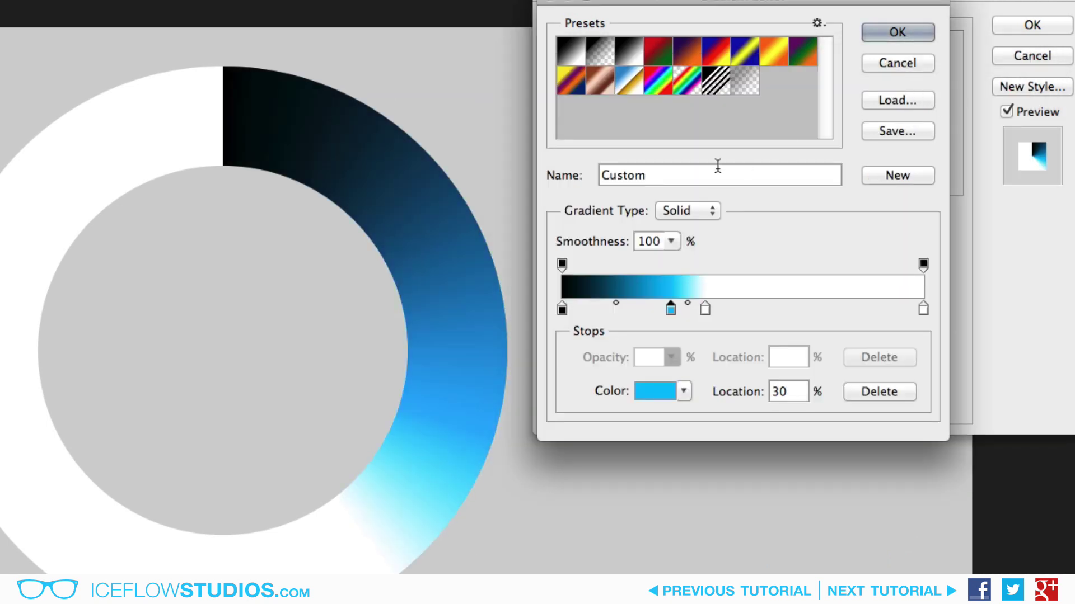
Step: Change the gradient's starting colour stop at 0% to very dark grey, 141414
{"action": "left_click", "coordinate": [561, 308]}
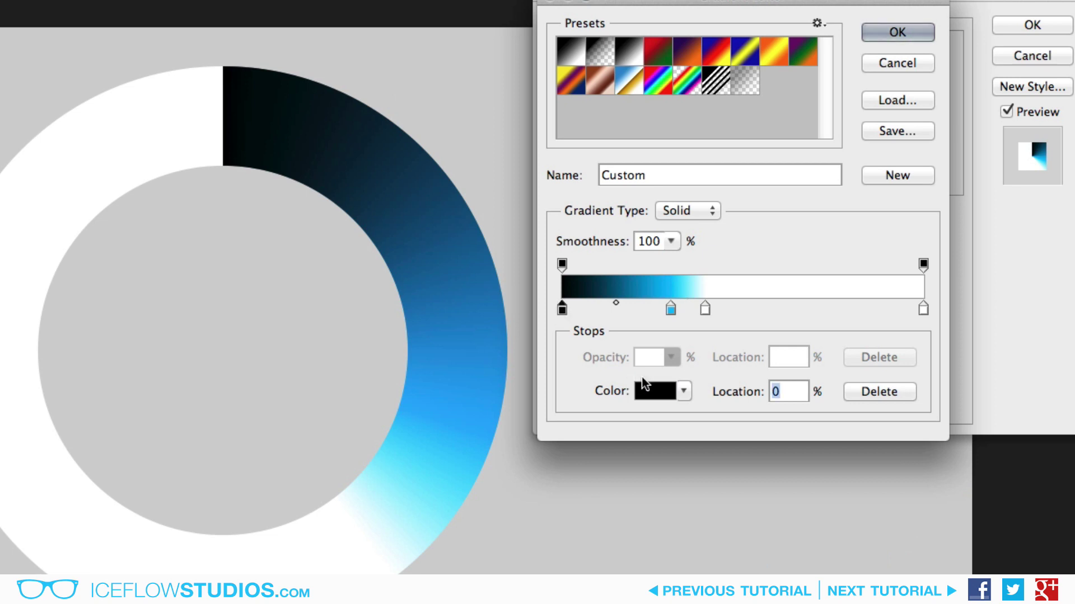
{"action": "left_click", "coordinate": [652, 391]}
{"action": "left_click_drag", "start_coordinate": [538, 320], "coordinate": [536, 317]}
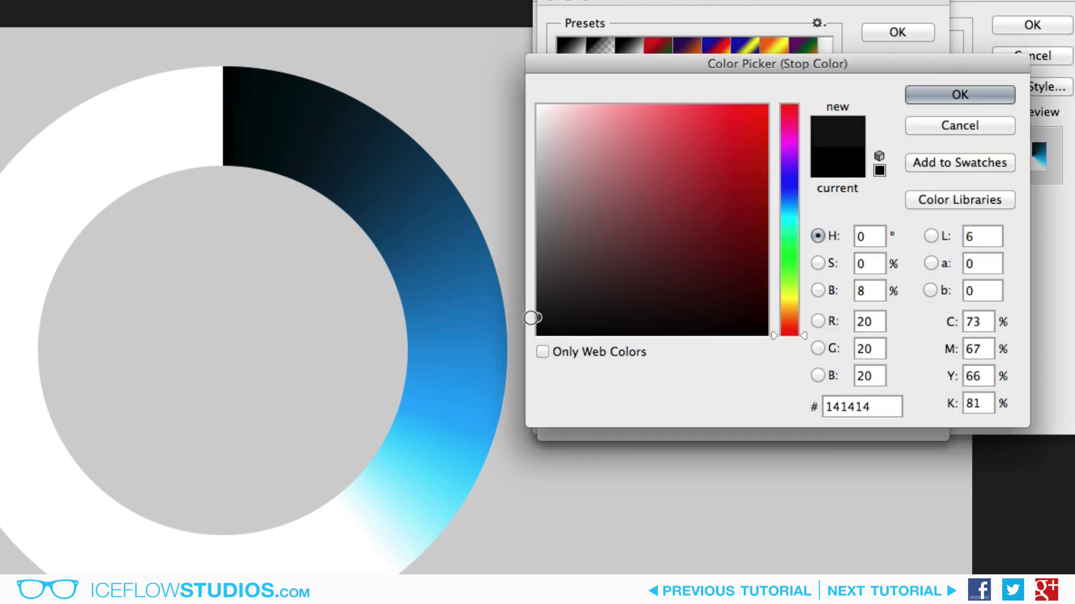
{"action": "key", "text": "Return"}
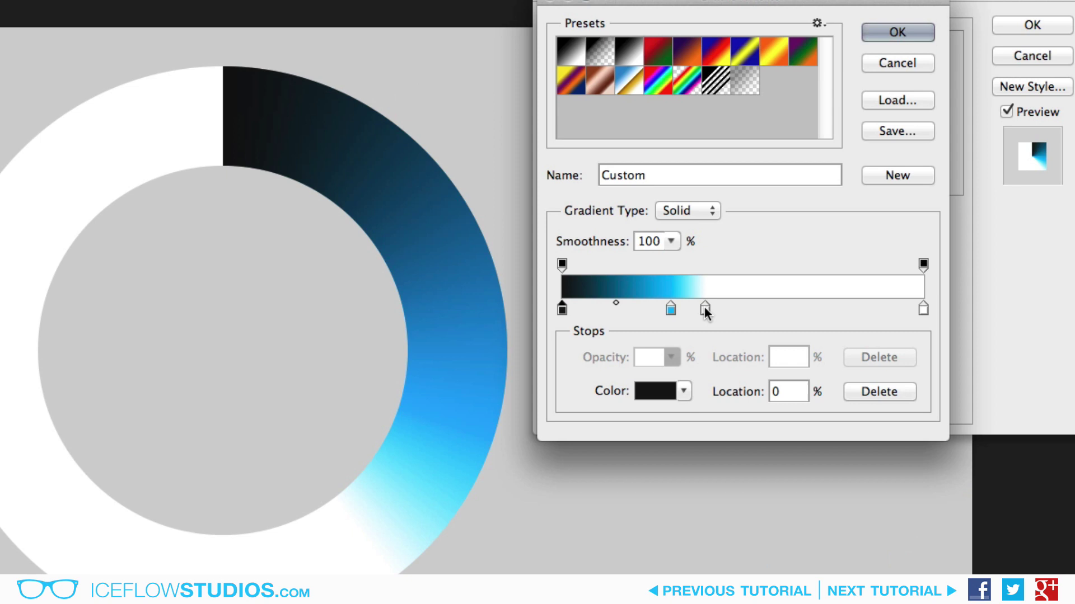
Step: Sample the dark grey starting colour for the 40% and 100% stops and accept the edited gradient
{"action": "left_click", "coordinate": [704, 307]}
{"action": "left_click", "coordinate": [564, 283]}
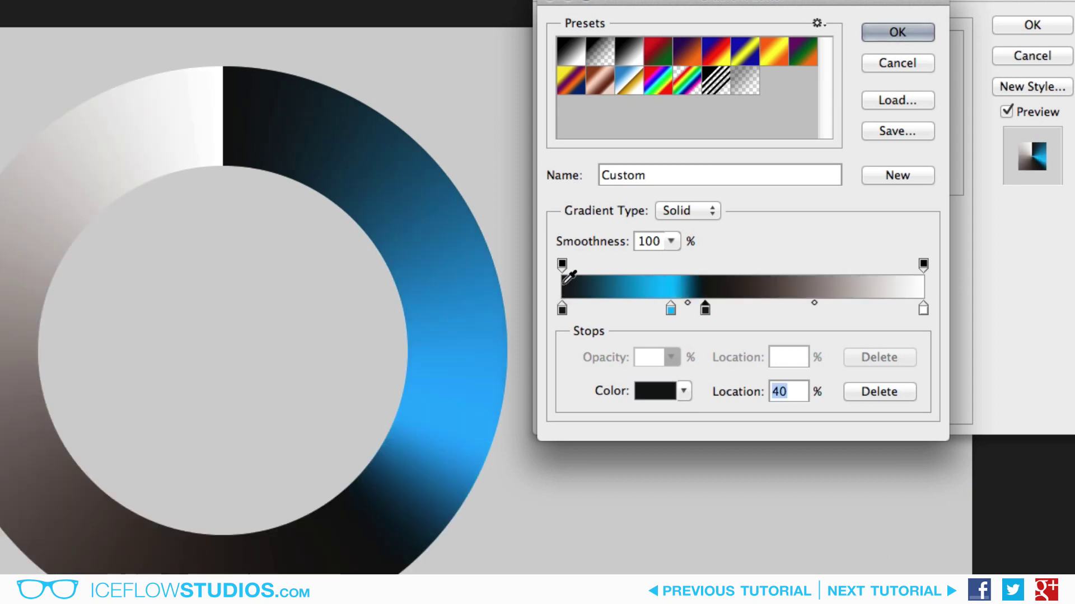
{"action": "left_click", "coordinate": [923, 309]}
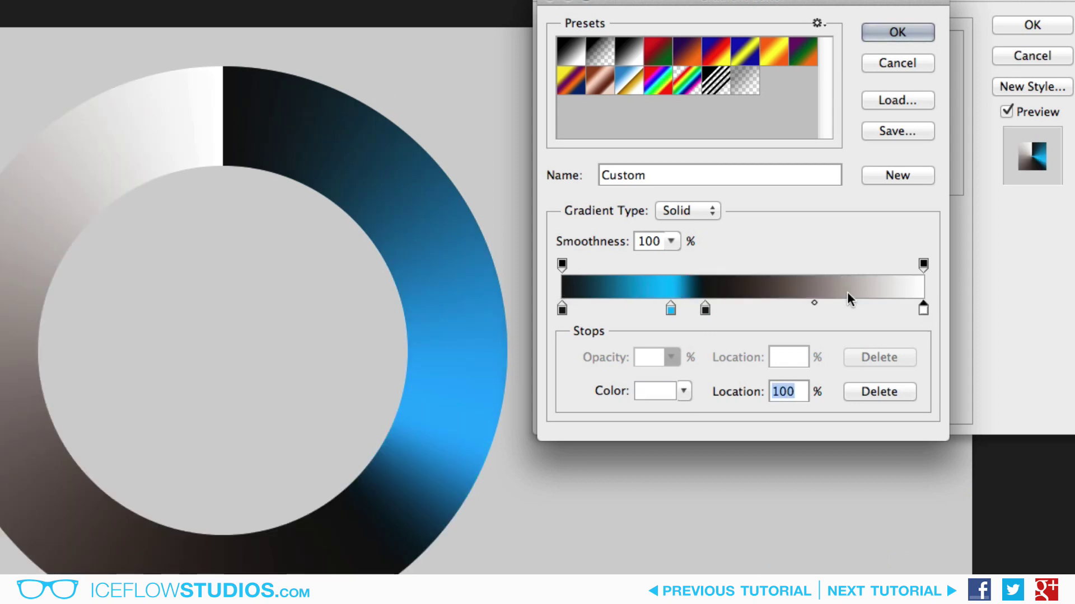
{"action": "left_click", "coordinate": [565, 283]}
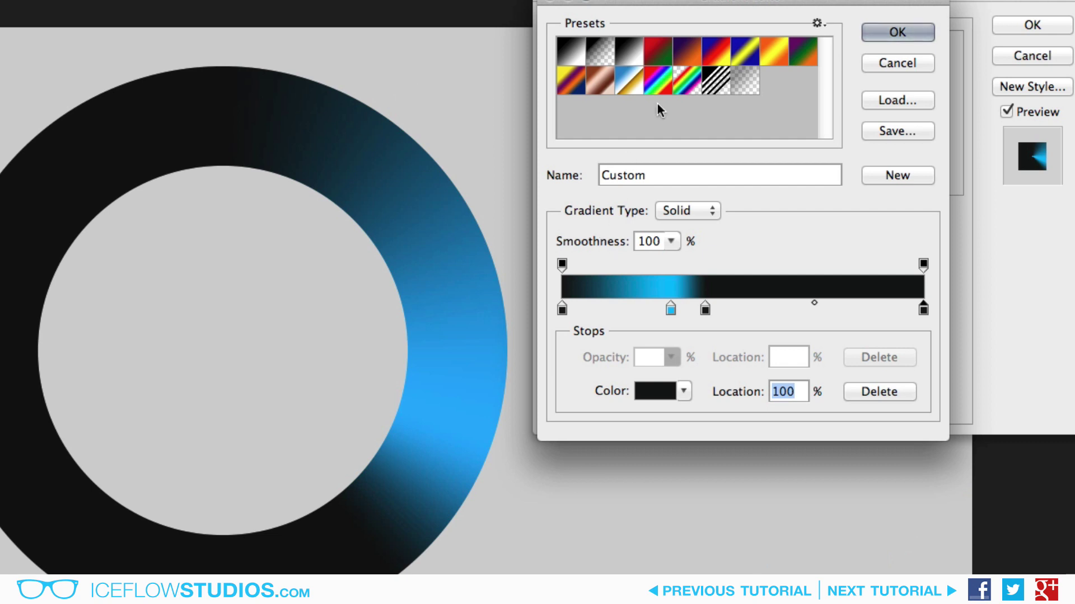
{"action": "left_click", "coordinate": [898, 32]}
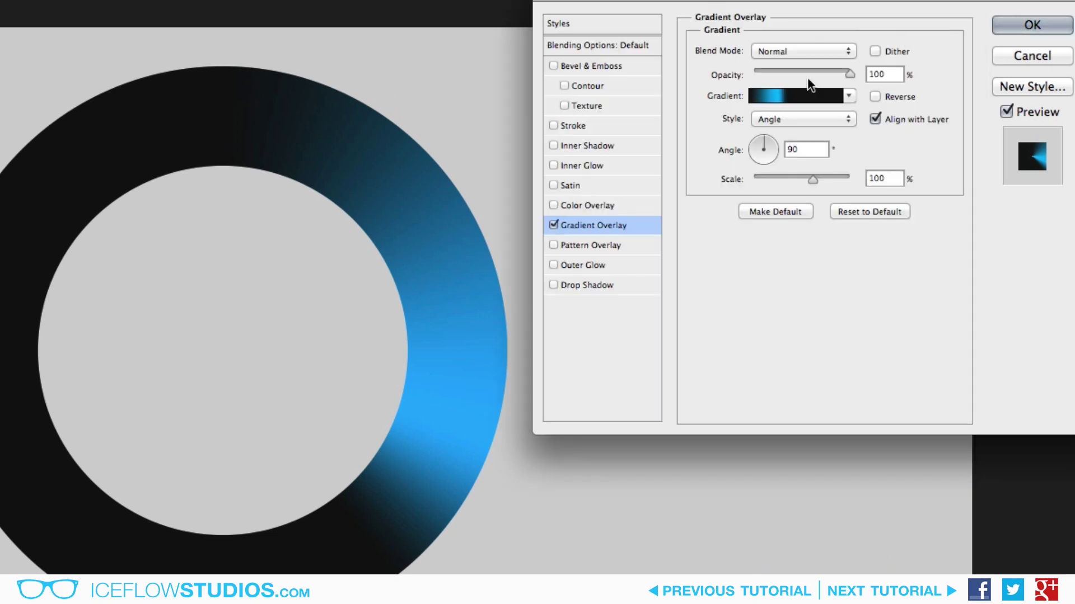
Step: Add an Inner Glow to the ring, with a white glow colour and the Overlay blend mode
{"action": "left_click", "coordinate": [614, 161]}
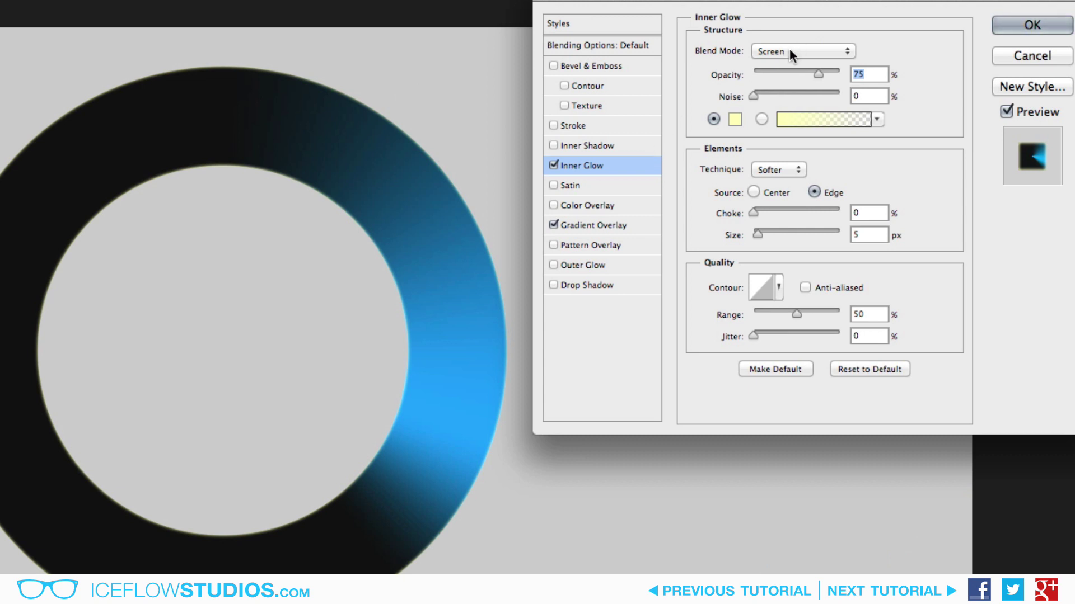
{"action": "left_click", "coordinate": [735, 120]}
{"action": "mouse_move", "coordinate": [595, 106]}
{"action": "left_mouse_down"}
{"action": "mouse_move", "coordinate": [564, 82]}
{"action": "mouse_move", "coordinate": [533, 100]}
{"action": "left_mouse_up"}
{"action": "left_click", "coordinate": [946, 93]}
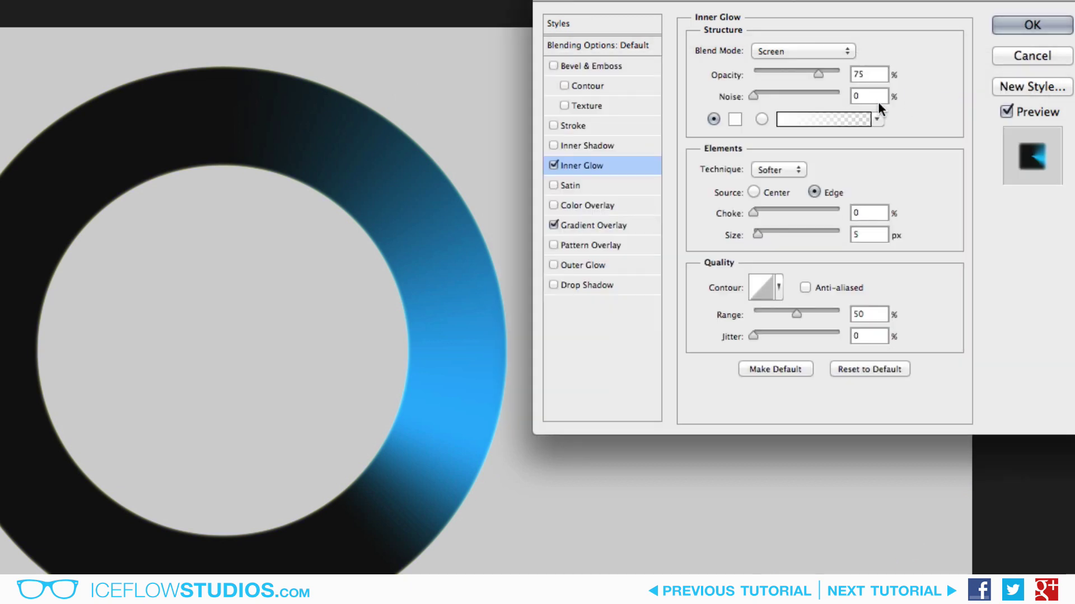
{"action": "left_click", "coordinate": [790, 54]}
{"action": "left_click", "coordinate": [797, 109]}
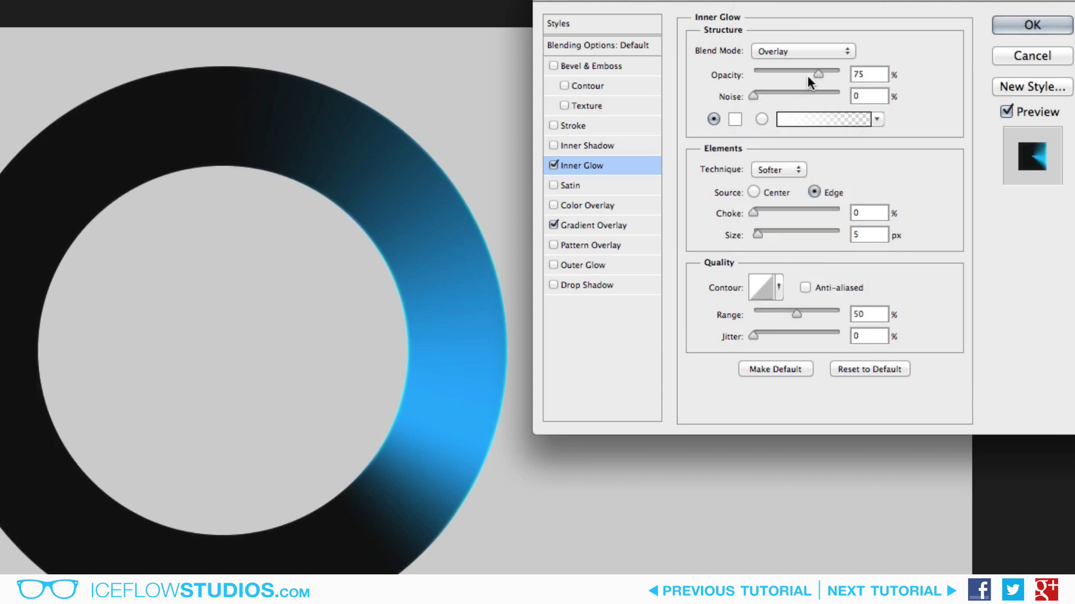
Step: Set the Inner Glow to 100% opacity and 25 px size with the Cone contour, and accept the layer style
{"action": "left_click_drag", "start_coordinate": [821, 72], "coordinate": [846, 74]}
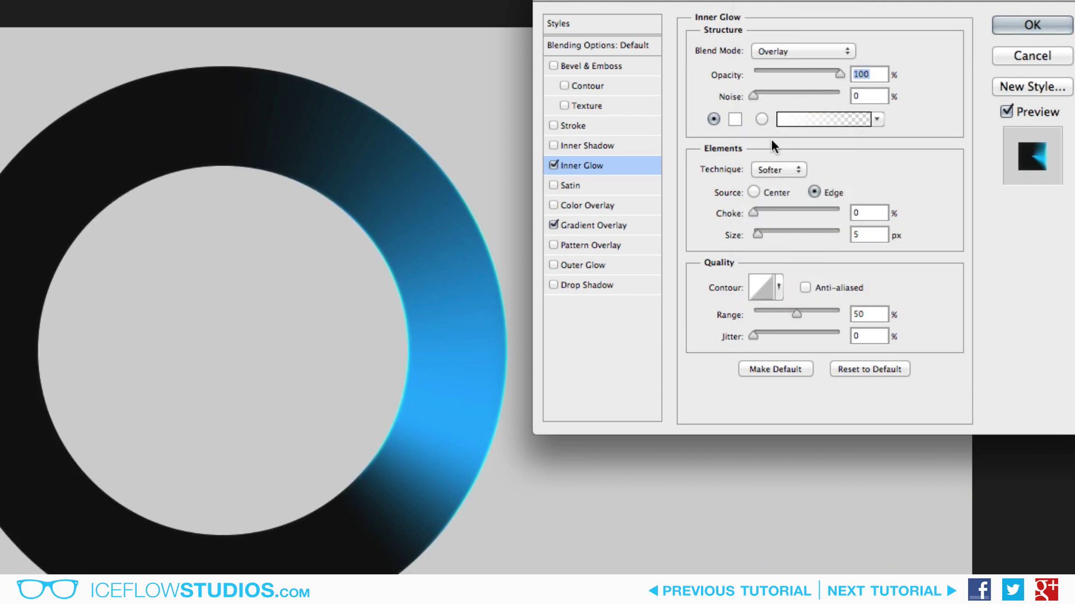
{"action": "double_click", "coordinate": [876, 235]}
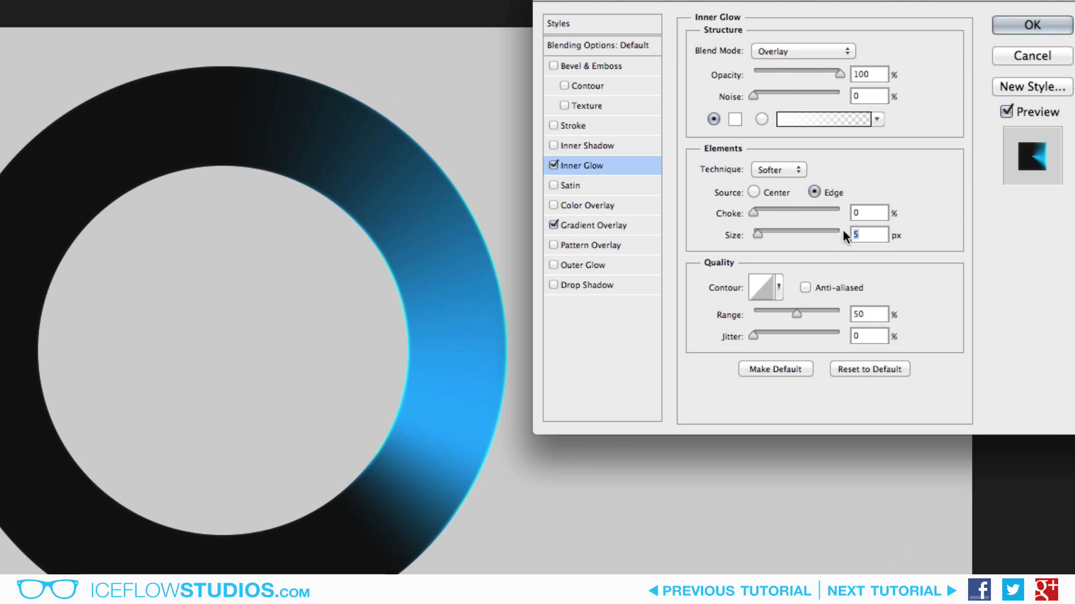
{"action": "type", "text": "25"}
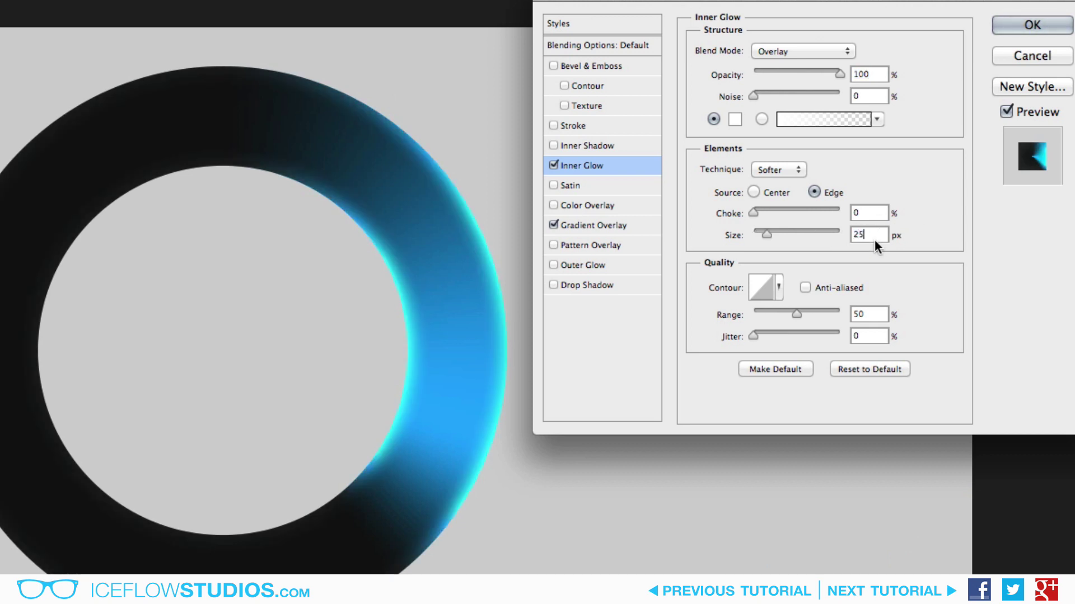
{"action": "left_click", "coordinate": [778, 287]}
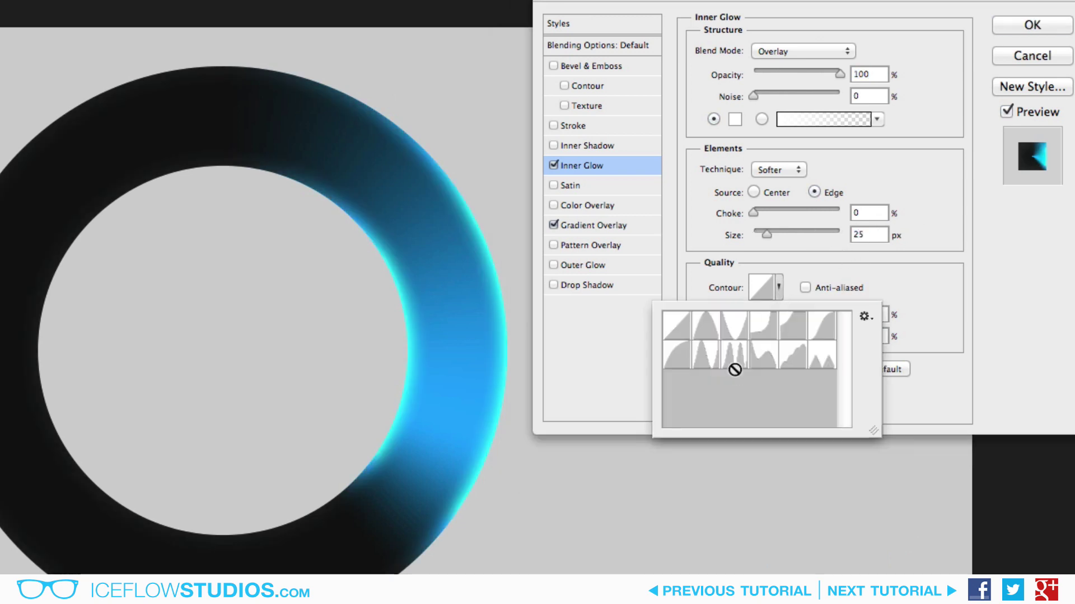
{"action": "left_click", "coordinate": [706, 361]}
{"action": "left_click", "coordinate": [934, 284]}
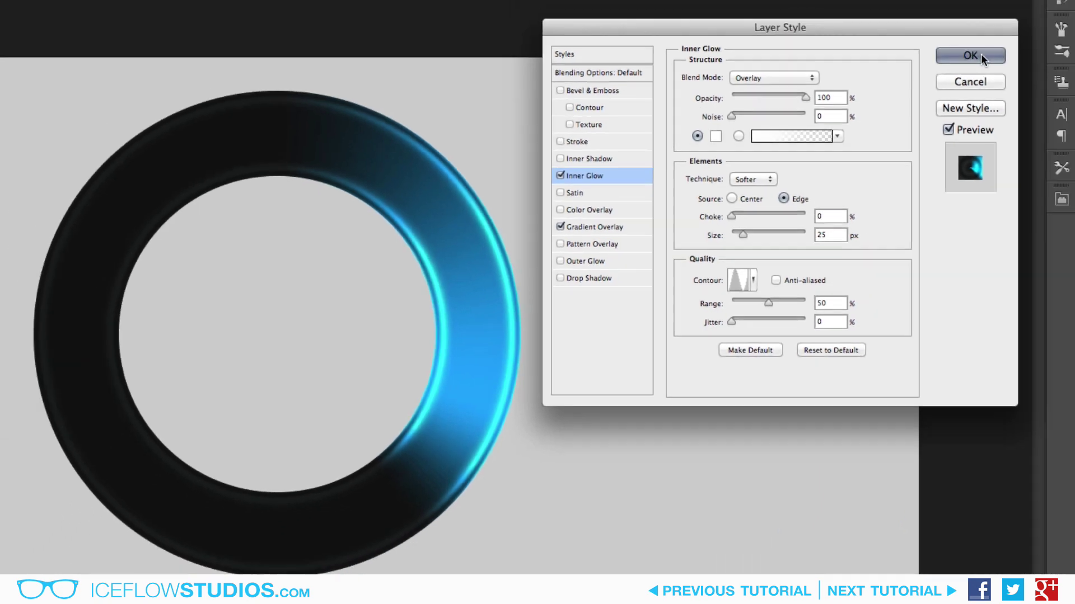
{"action": "left_click", "coordinate": [1044, 25]}
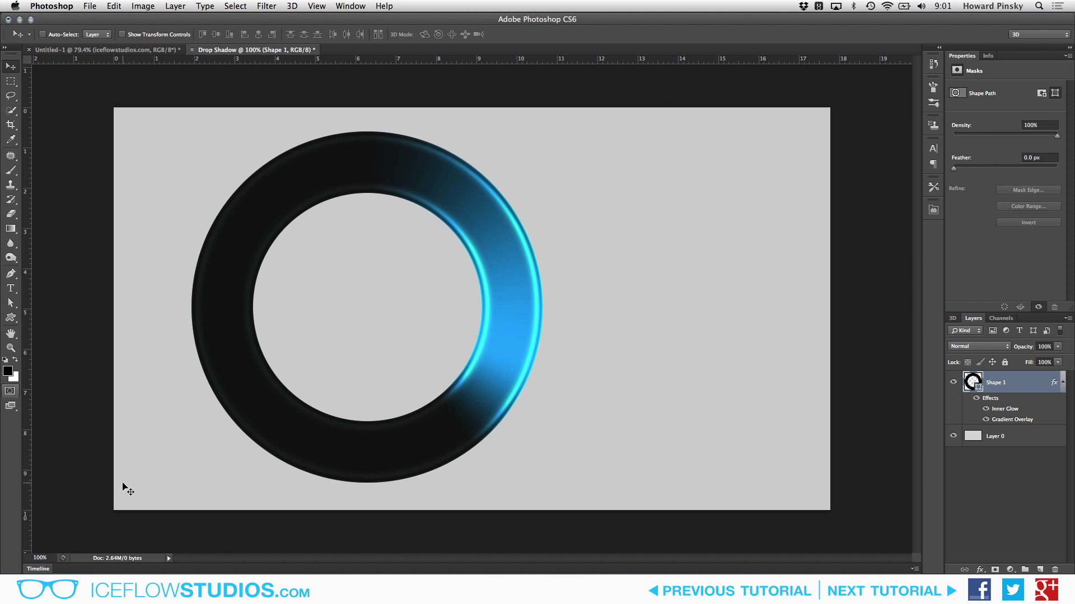
Step: Show the Timeline and create a video timeline for the document
{"action": "left_click", "coordinate": [350, 5]}
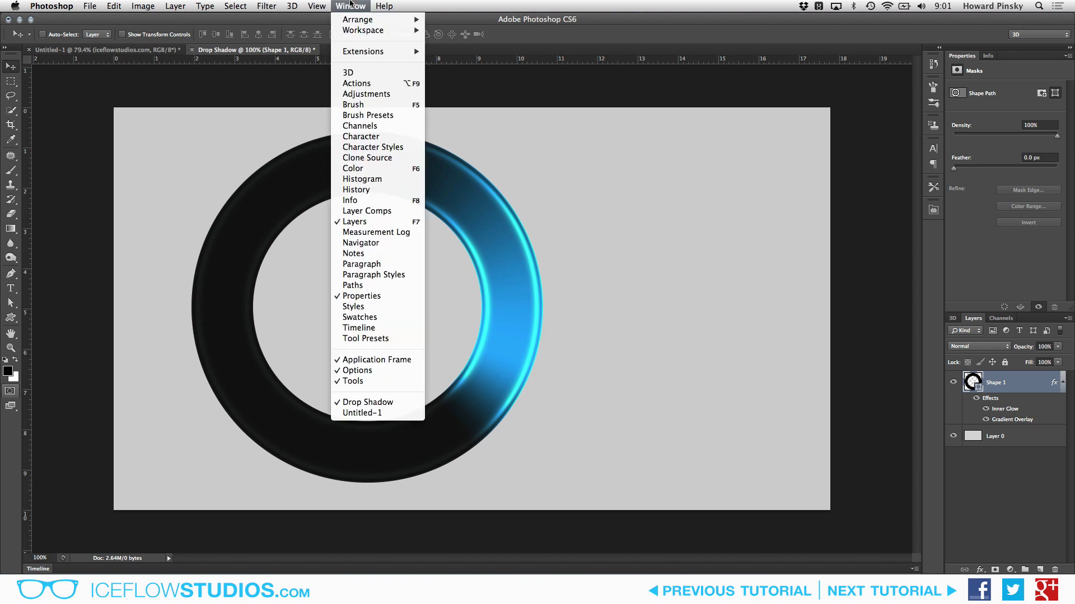
{"action": "left_click", "coordinate": [374, 329]}
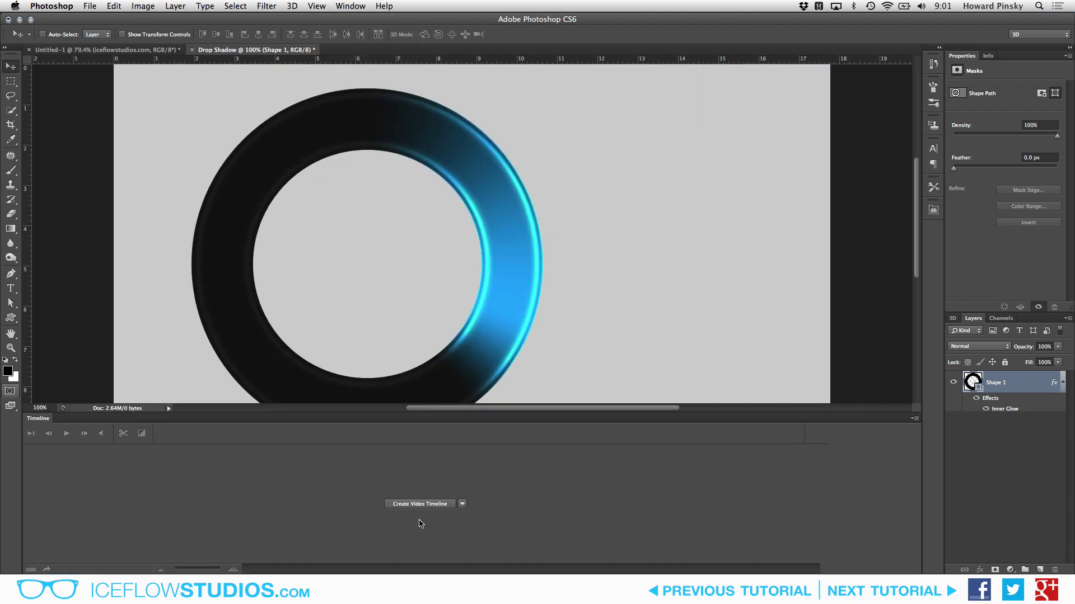
{"action": "left_click", "coordinate": [462, 505]}
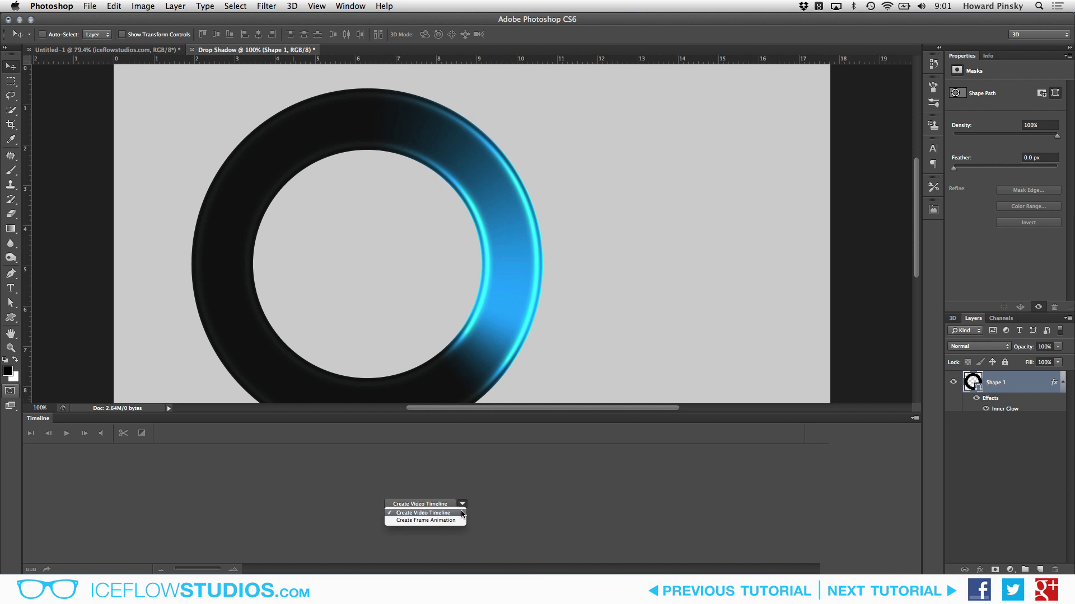
{"action": "left_click", "coordinate": [462, 514]}
{"action": "left_click", "coordinate": [446, 505]}
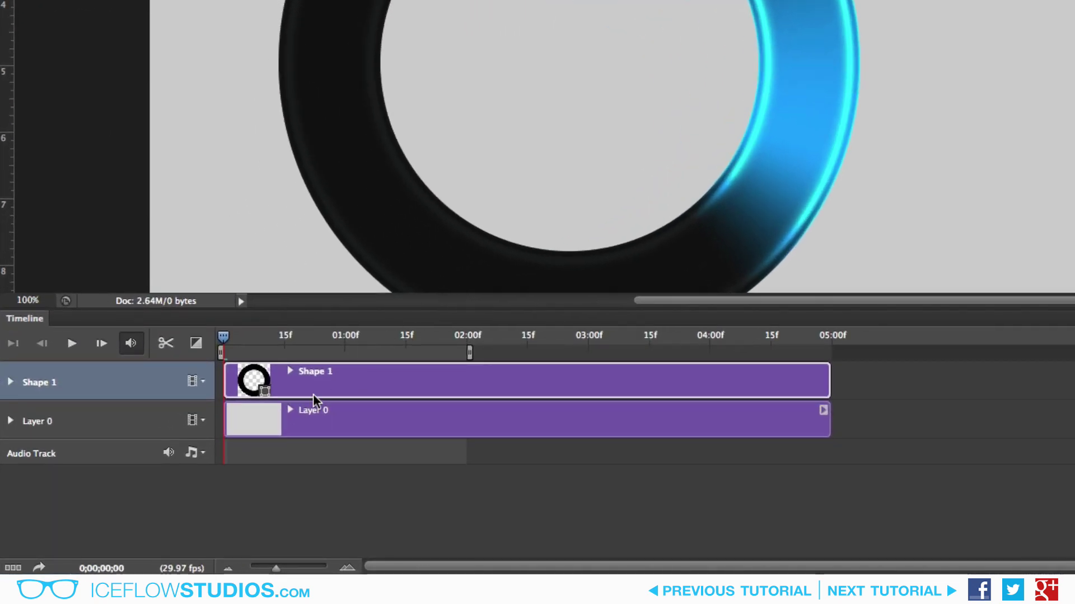
Step: Expand the Shape 1 track's properties and enable keyframing for Style with a first keyframe at 00
{"action": "left_click_drag", "start_coordinate": [467, 173], "coordinate": [470, 142]}
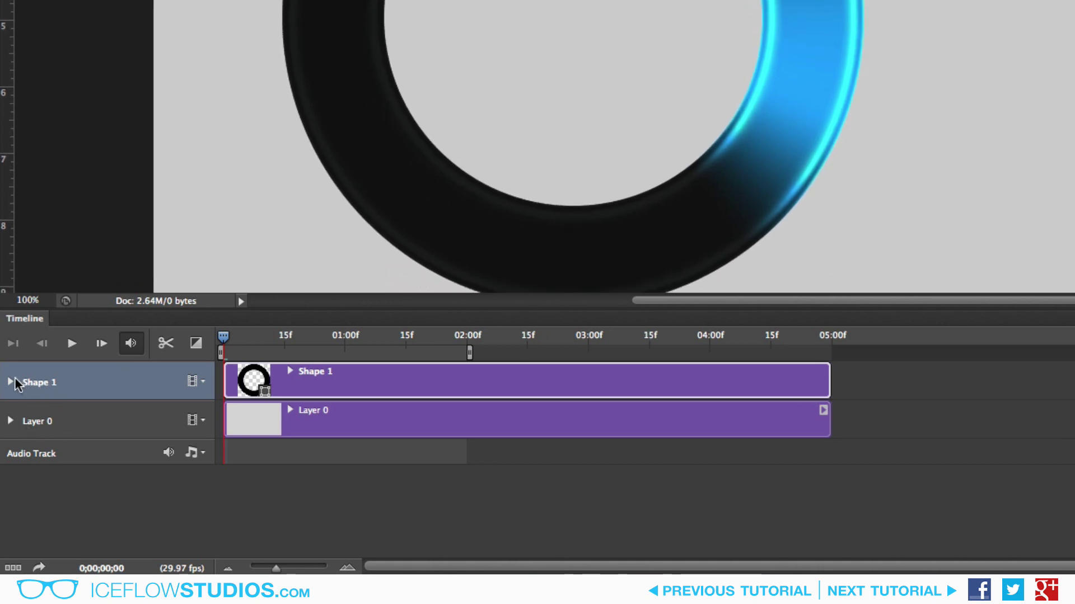
{"action": "left_click", "coordinate": [11, 383]}
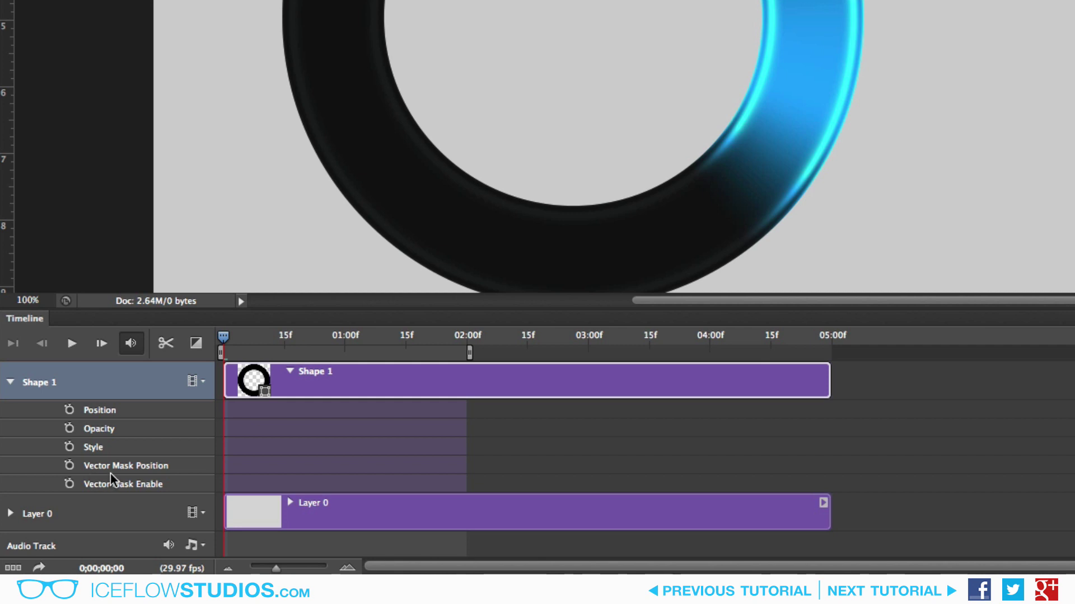
{"action": "left_click_drag", "start_coordinate": [283, 311], "coordinate": [280, 352]}
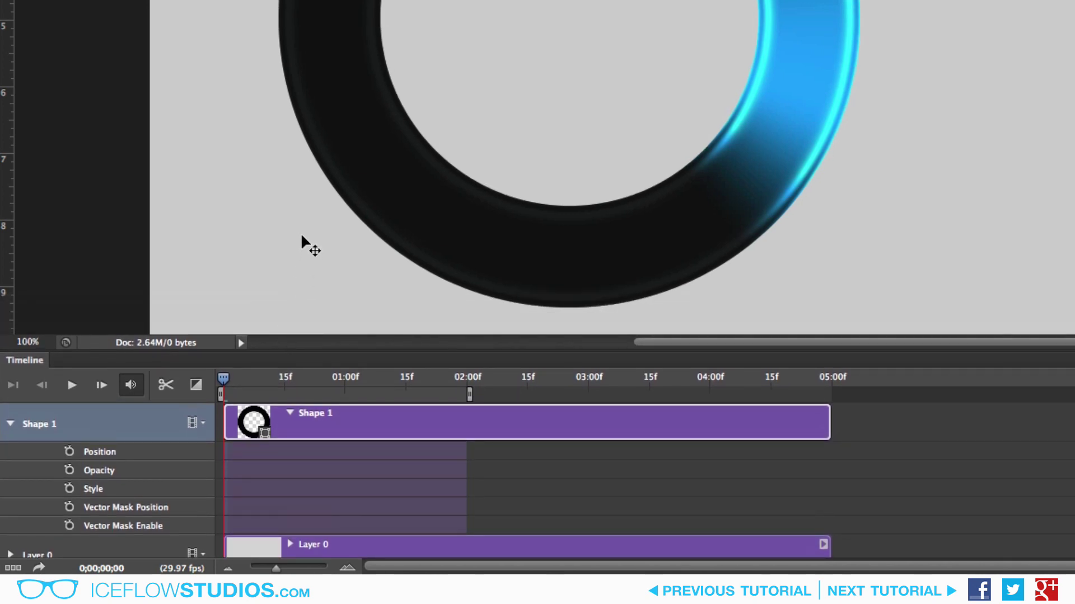
{"action": "scroll", "coordinate": [301, 233], "scroll_direction": "up", "scroll_amount": 1}
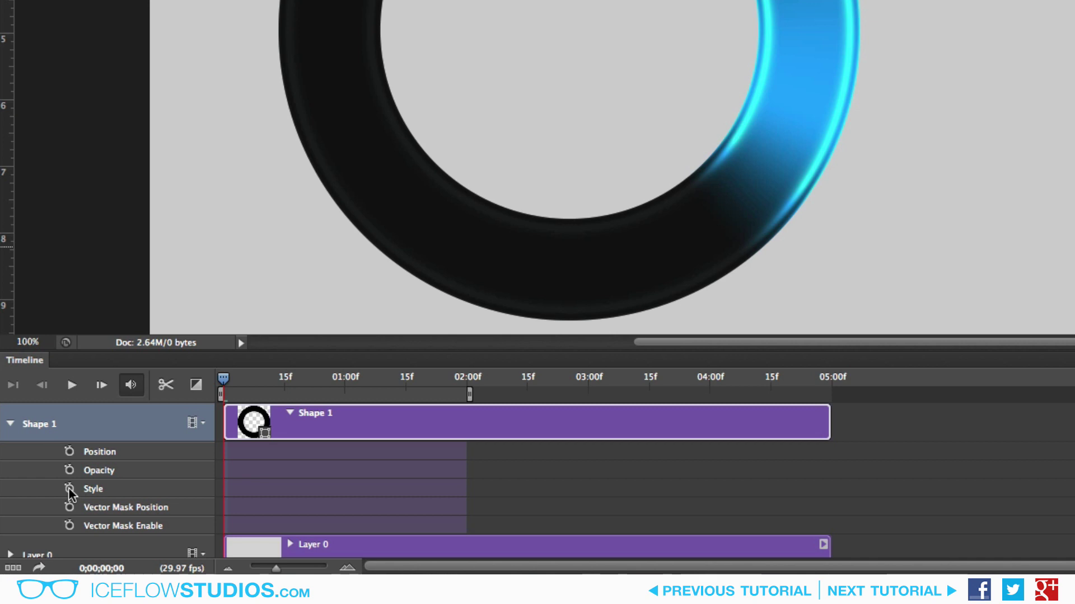
{"action": "left_click", "coordinate": [69, 489]}
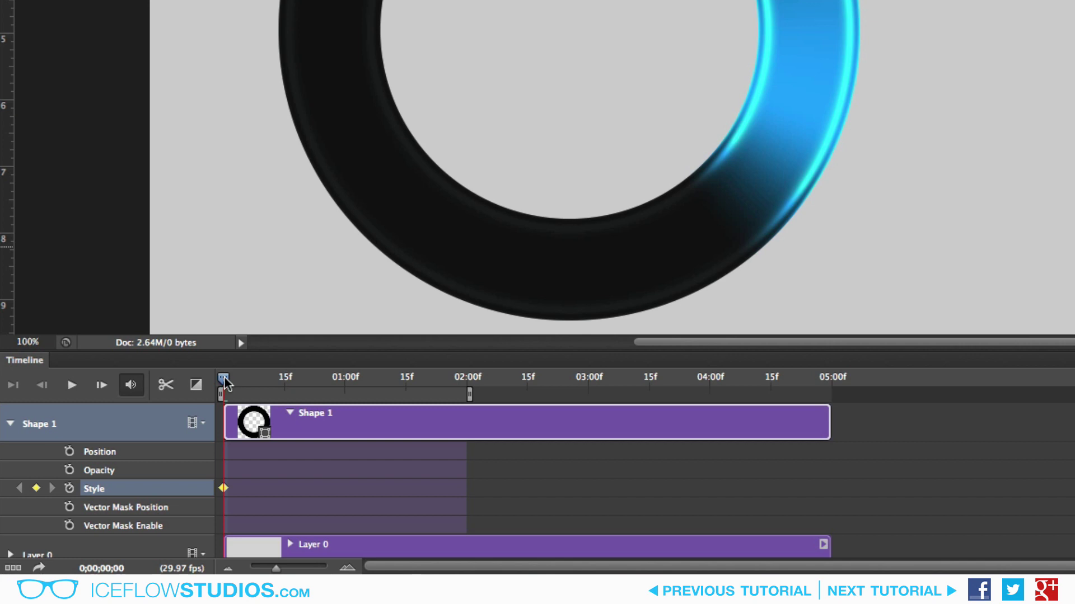
Step: At 15 frames, set the ring's Gradient Overlay angle to -89° to create the second Style keyframe
{"action": "left_click_drag", "start_coordinate": [224, 378], "coordinate": [284, 380]}
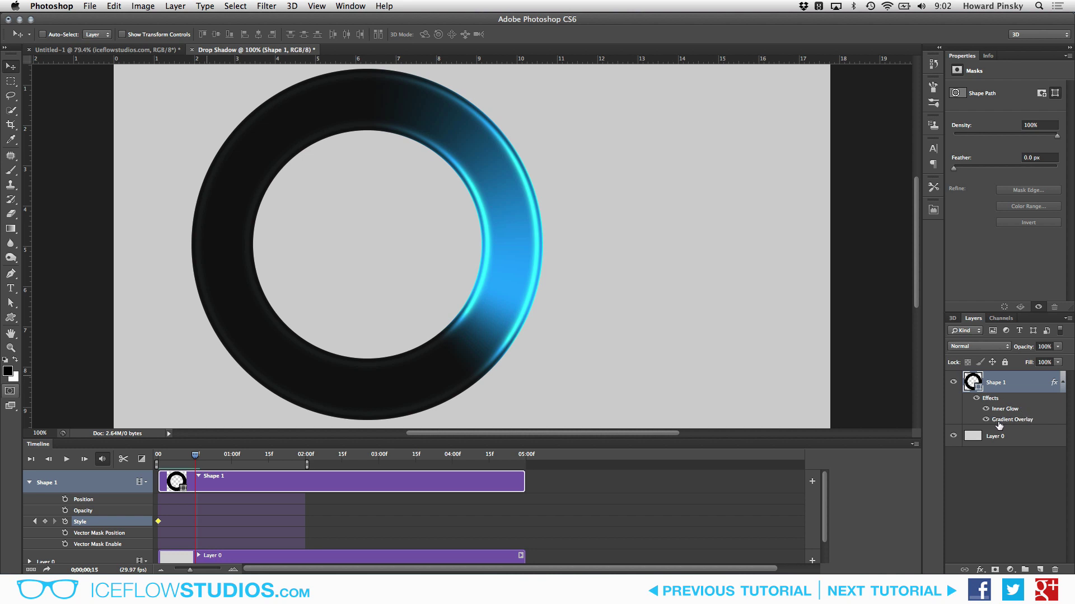
{"action": "double_click", "coordinate": [1027, 420]}
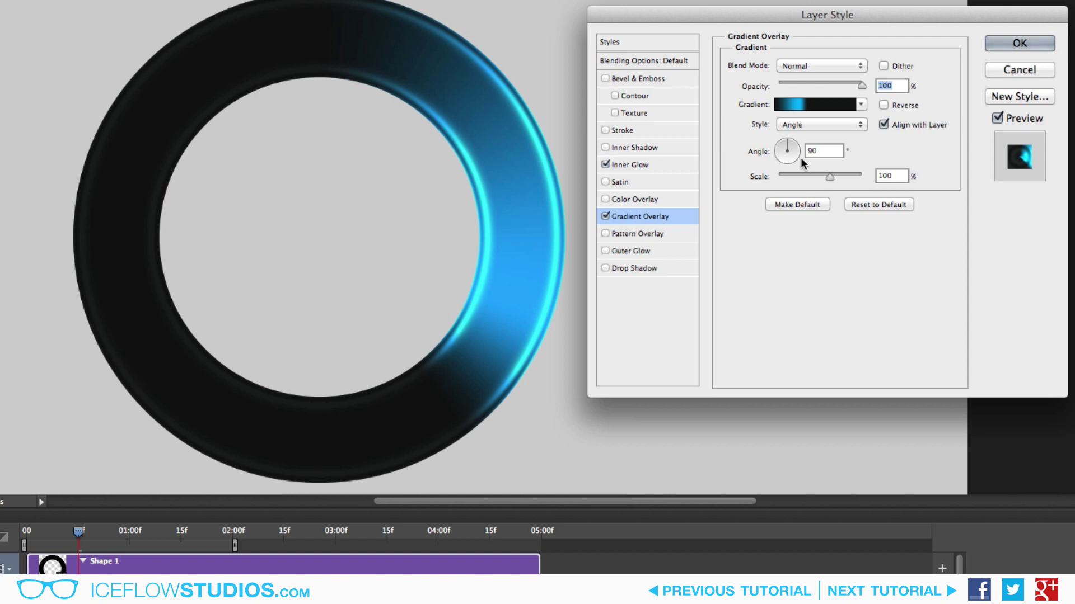
{"action": "left_click", "coordinate": [787, 163]}
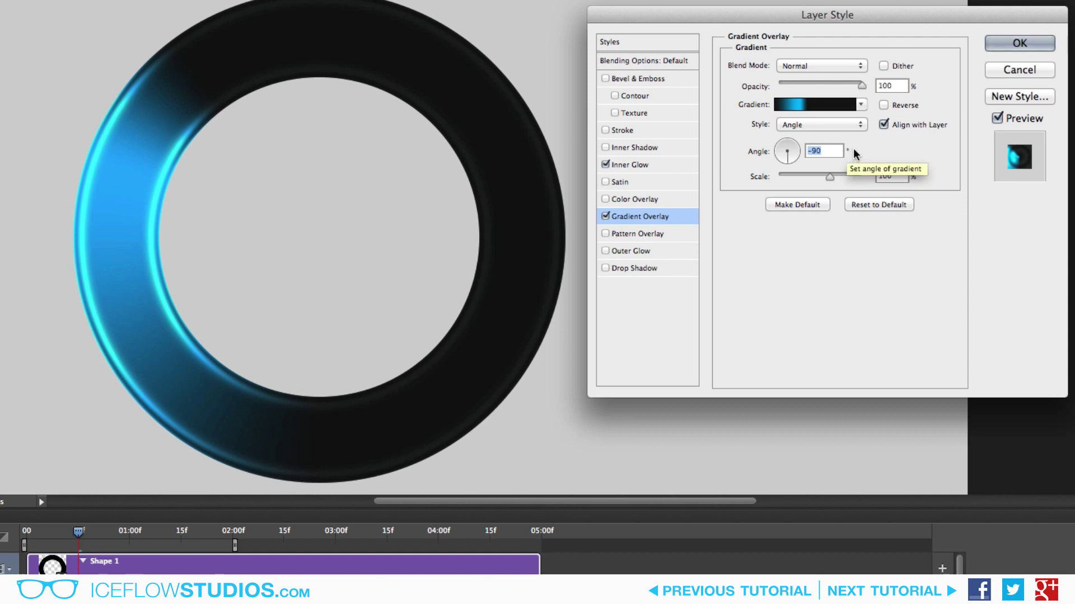
{"action": "key", "text": "Up"}
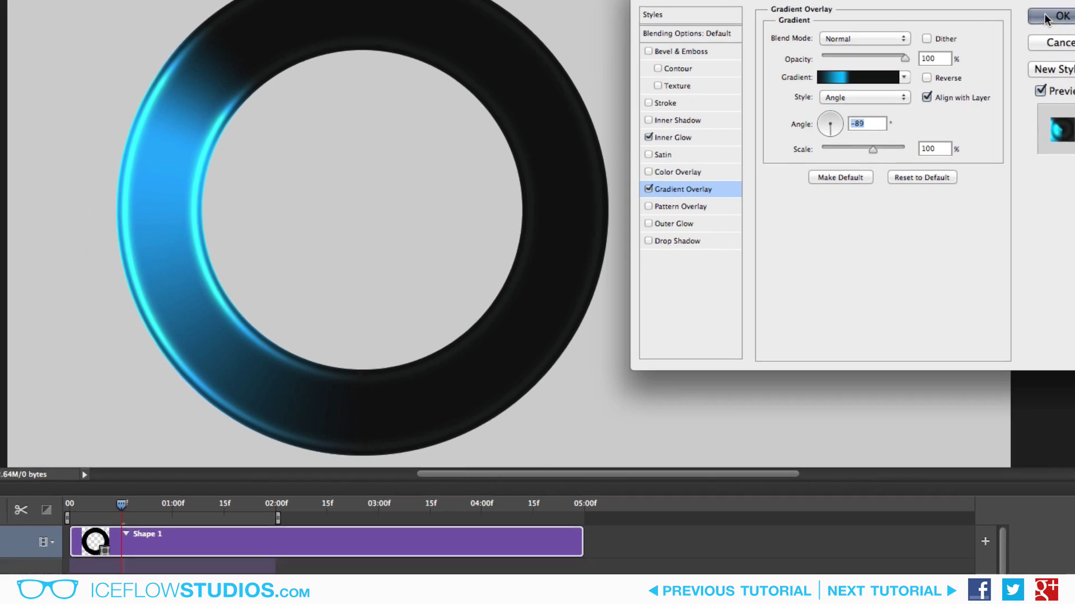
{"action": "left_click", "coordinate": [1002, 42]}
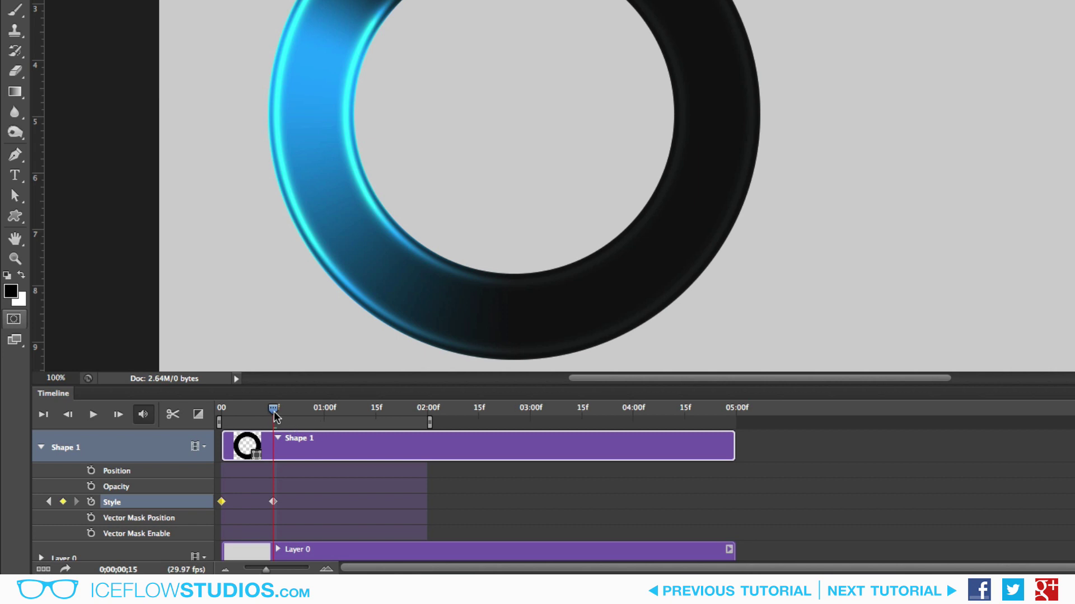
Step: At 01:00f, set the ring's Gradient Overlay angle to 92° to create the third Style keyframe
{"action": "left_click_drag", "start_coordinate": [273, 411], "coordinate": [324, 403]}
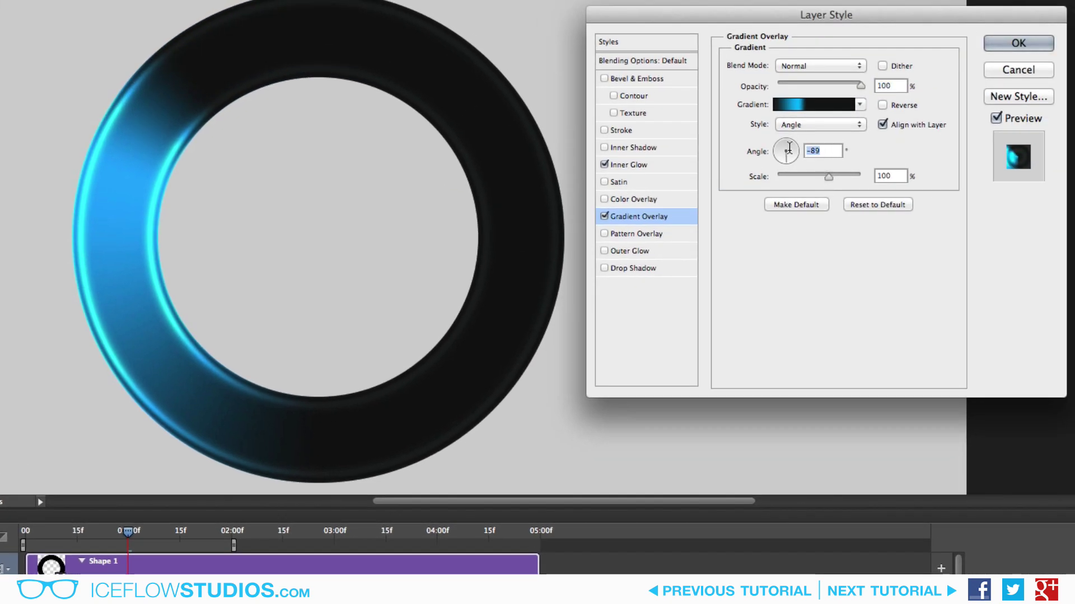
{"action": "type", "text": "92"}
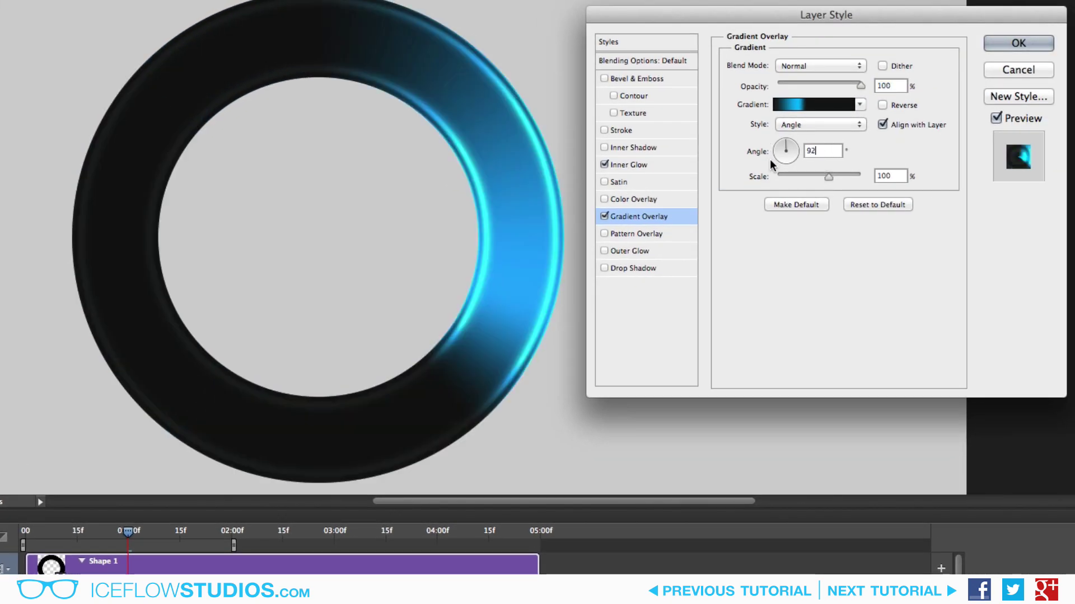
{"action": "left_click", "coordinate": [1035, 45]}
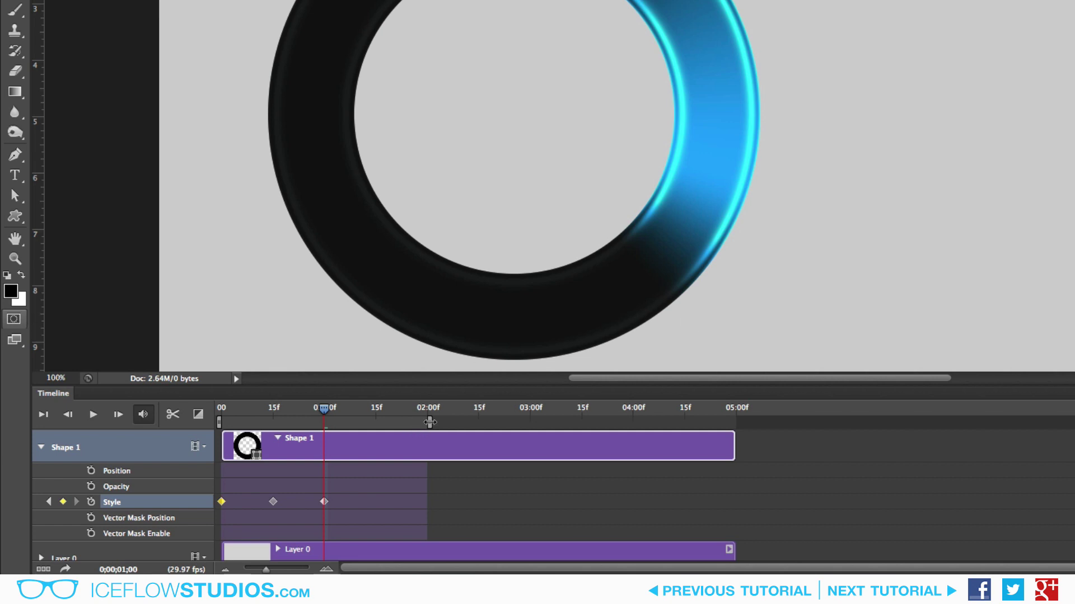
Step: End the timeline's work area at 01:00f and preview the animation with Loop Playback on
{"action": "left_click_drag", "start_coordinate": [430, 421], "coordinate": [332, 428]}
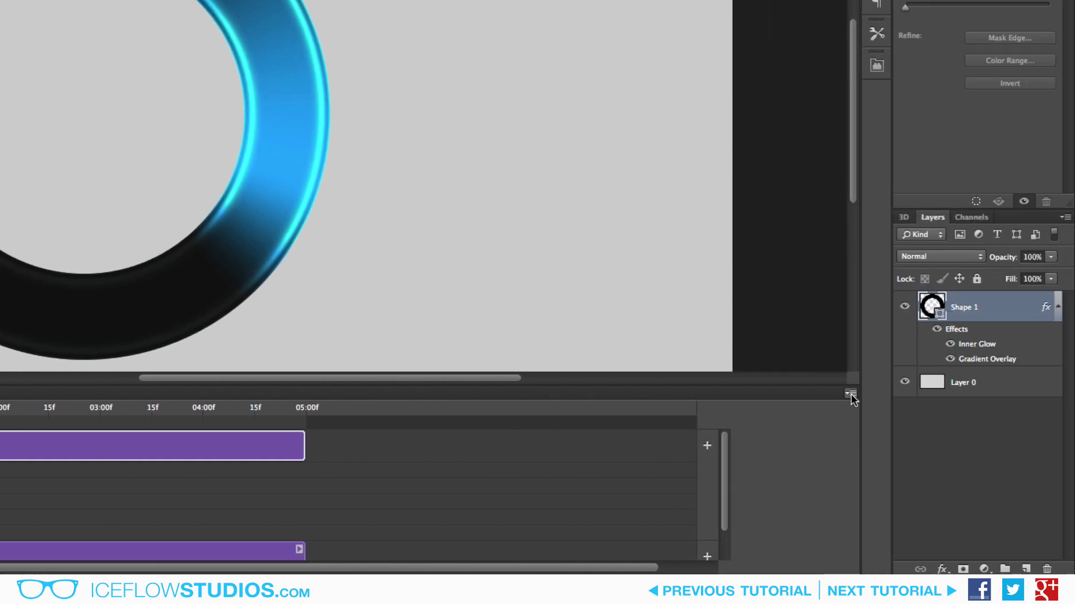
{"action": "left_click", "coordinate": [848, 393]}
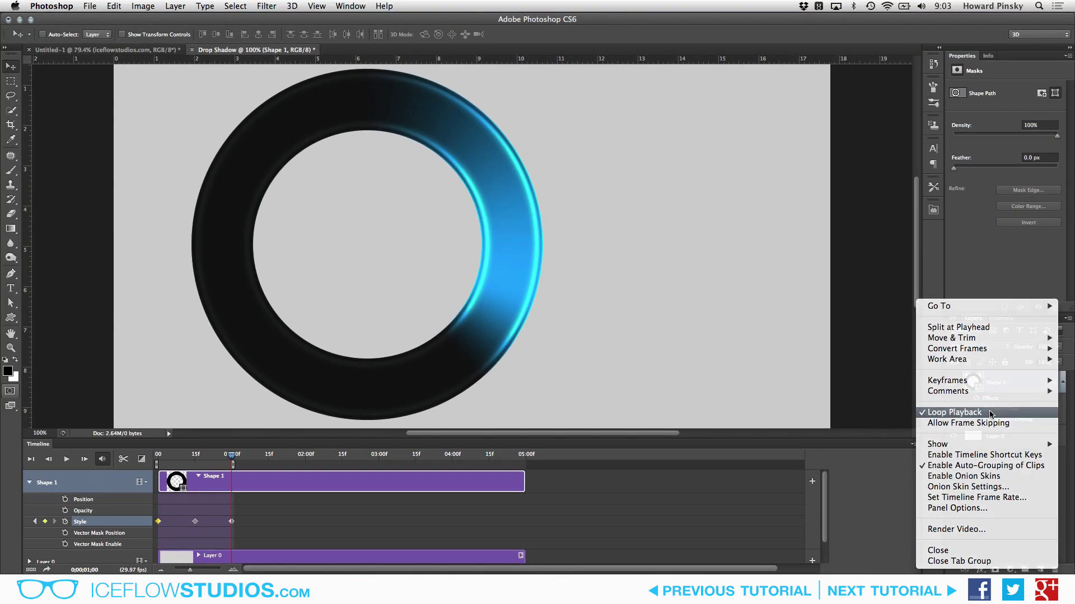
{"action": "left_click", "coordinate": [955, 349]}
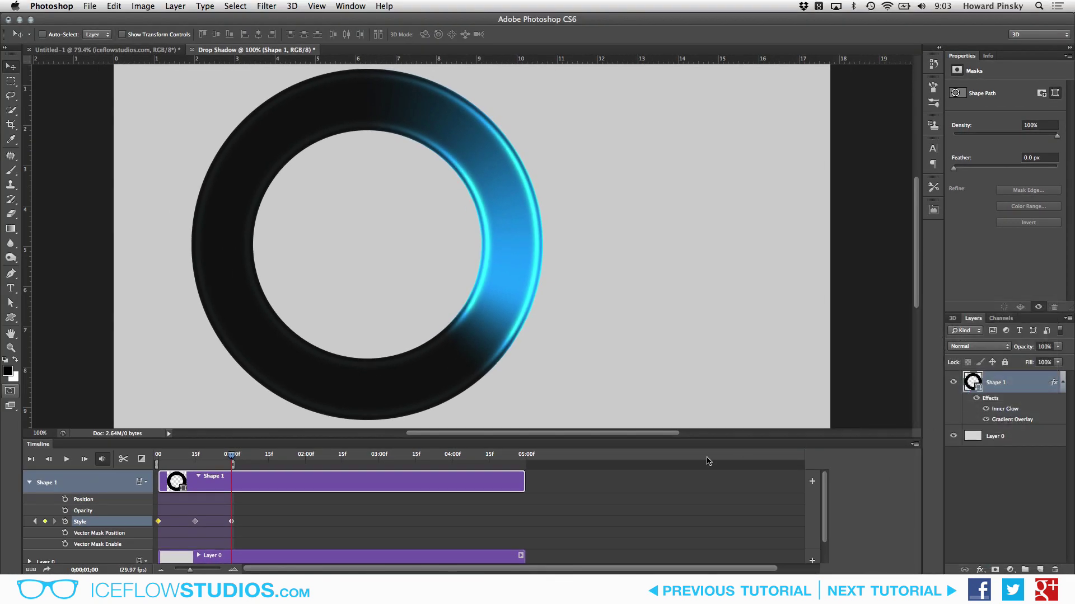
{"action": "key", "text": "space"}
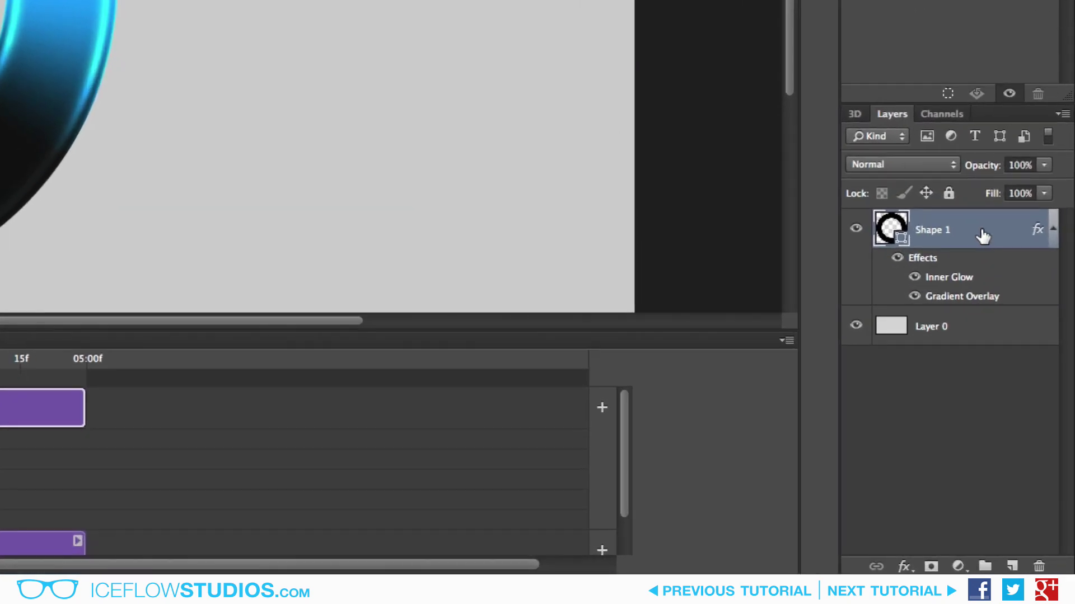
Step: Put the Shape 1 layer into a group and give the group a Pattern Overlay with the black-and-white herringbone pattern
{"action": "left_click", "coordinate": [987, 568], "text": "shift"}
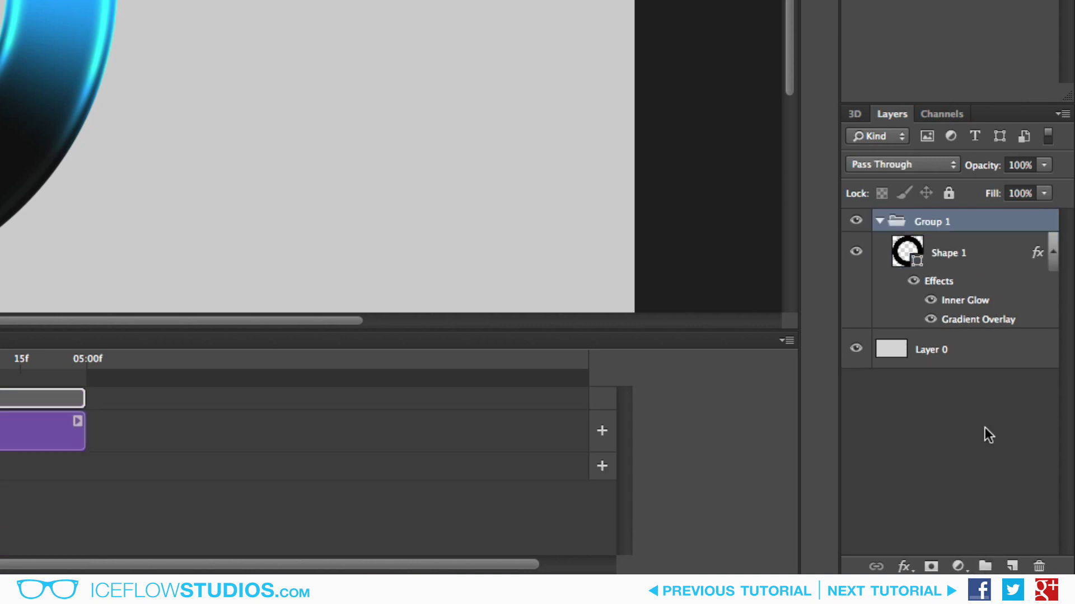
{"action": "double_click", "coordinate": [1006, 223]}
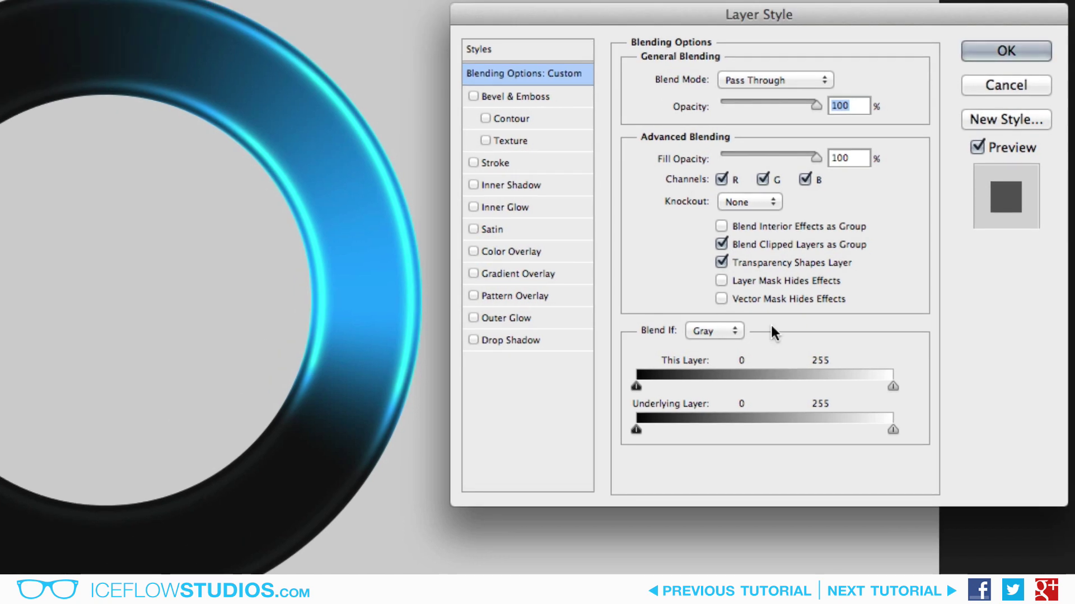
{"action": "left_click", "coordinate": [532, 294]}
{"action": "left_click", "coordinate": [749, 168]}
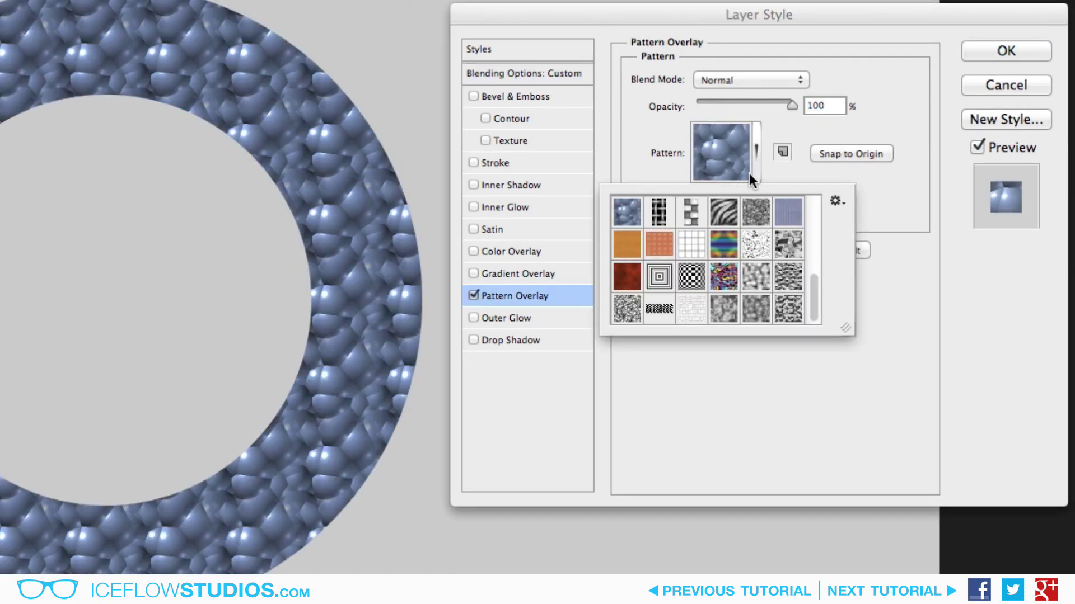
{"action": "left_click", "coordinate": [664, 313]}
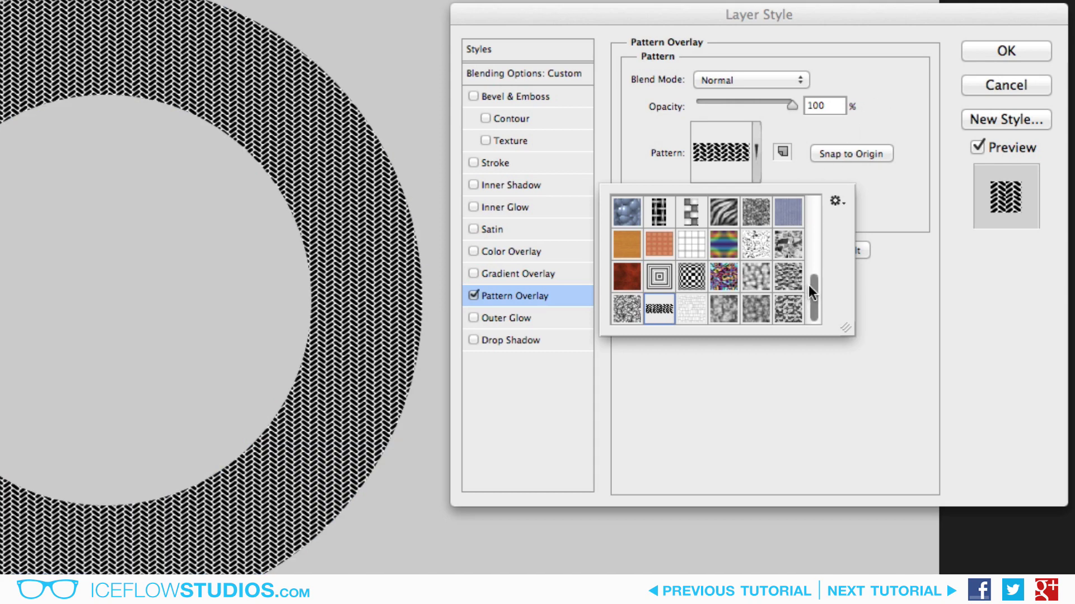
{"action": "mouse_move", "coordinate": [811, 281]}
{"action": "left_mouse_down"}
{"action": "mouse_move", "coordinate": [817, 233]}
{"action": "mouse_move", "coordinate": [815, 277]}
{"action": "left_mouse_up"}
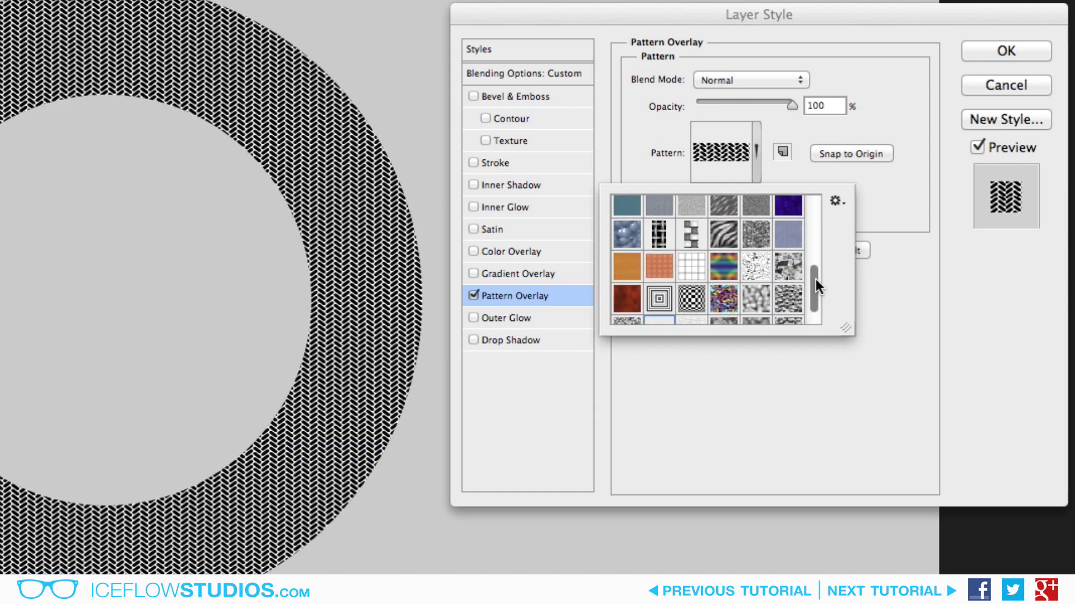
{"action": "scroll", "coordinate": [815, 279], "scroll_direction": "down", "scroll_amount": 1}
{"action": "left_click", "coordinate": [880, 132]}
Step: Set the group's Pattern Overlay to the Overlay blend mode, reduce its opacity and accept the style
{"action": "left_click", "coordinate": [761, 78]}
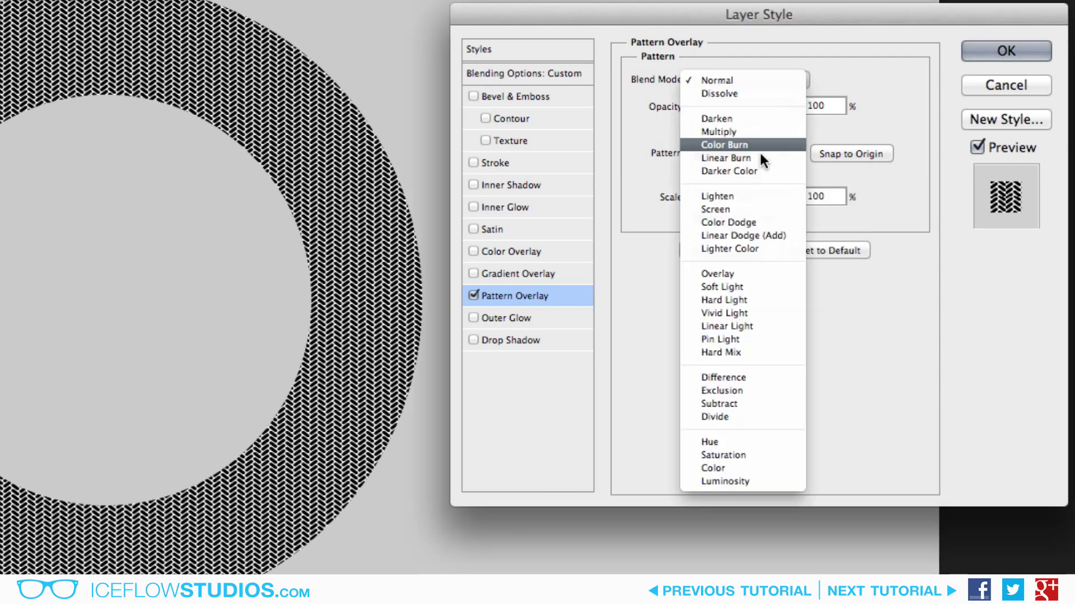
{"action": "left_click", "coordinate": [747, 268]}
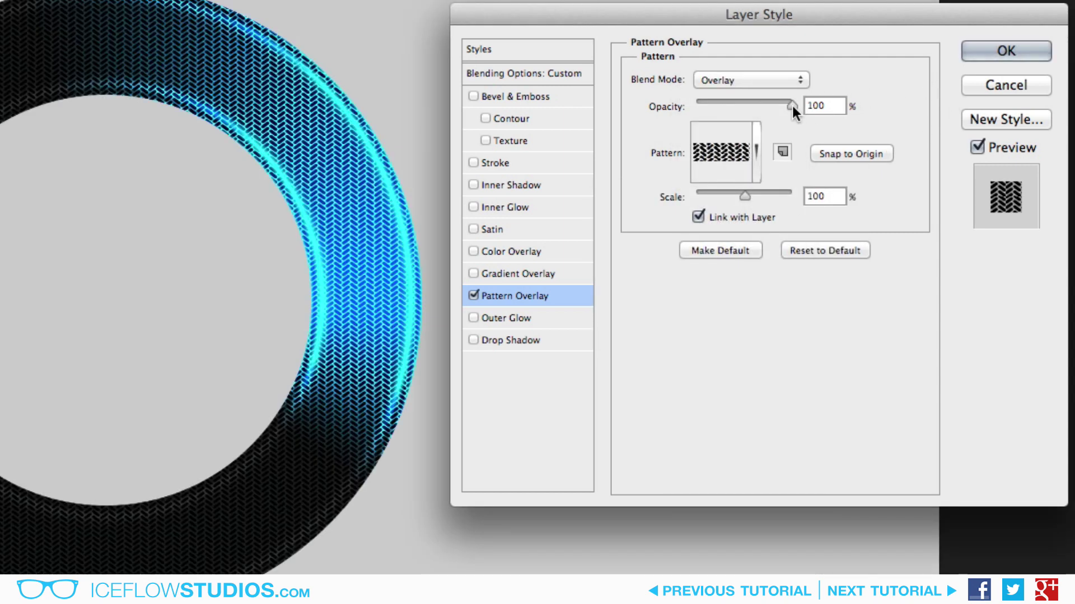
{"action": "left_click_drag", "start_coordinate": [792, 104], "coordinate": [741, 108]}
{"action": "left_click", "coordinate": [866, 107]}
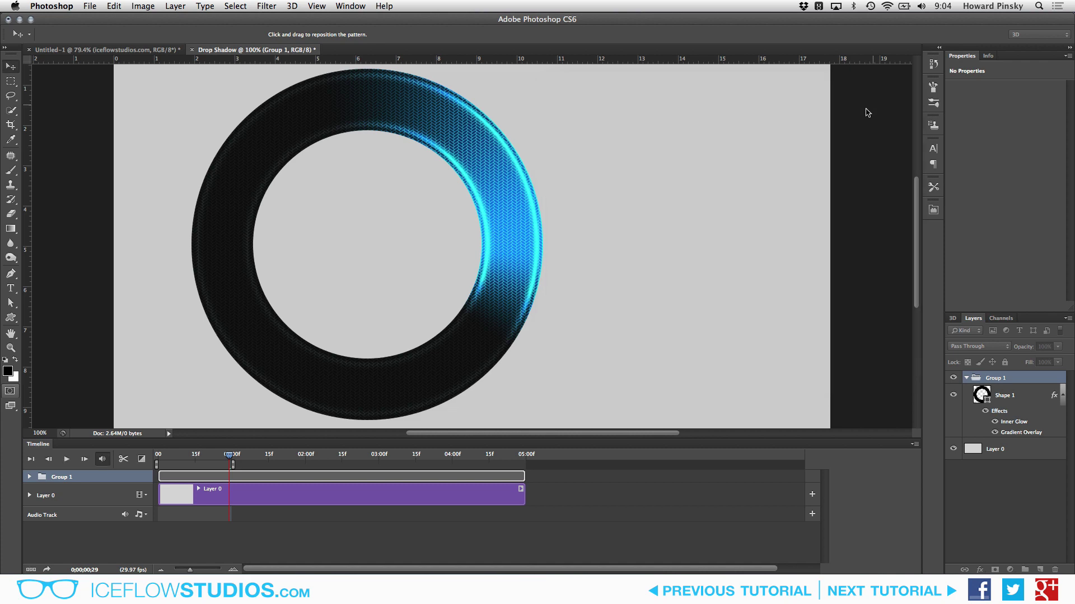
Step: Preview the animated patterned ring, collapse the Timeline and play the animation again over the full canvas
{"action": "key", "text": "space"}
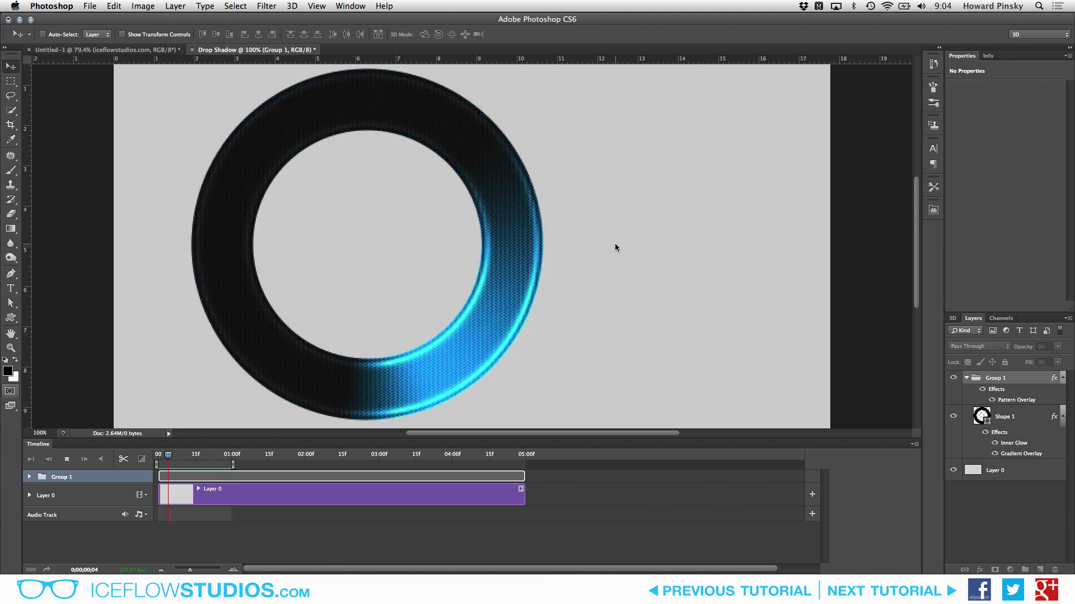
{"action": "key", "text": "space"}
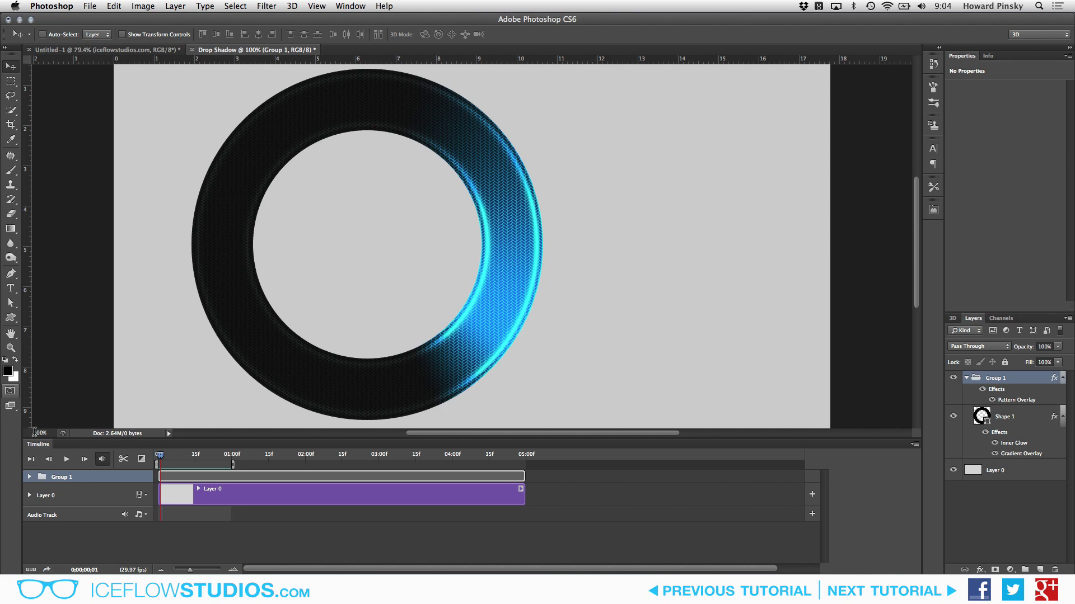
{"action": "double_click", "coordinate": [38, 444]}
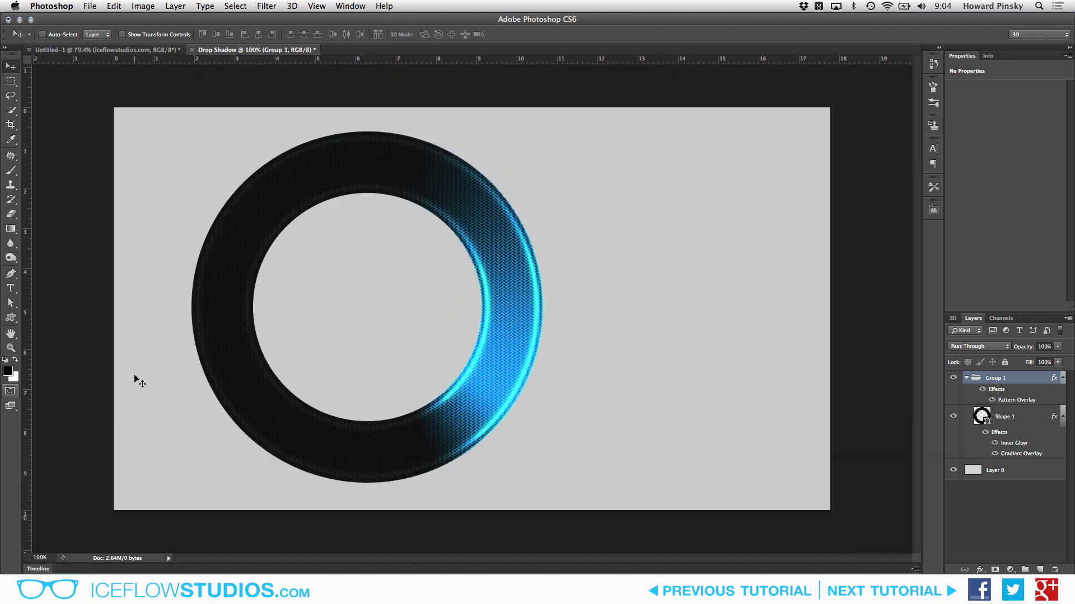
{"action": "key", "text": "space"}
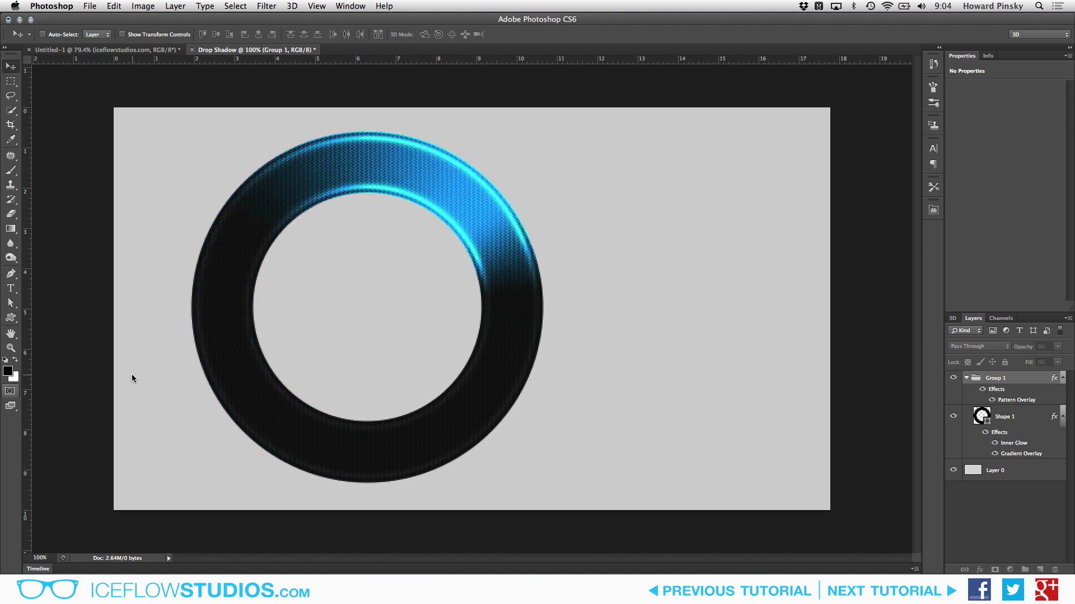